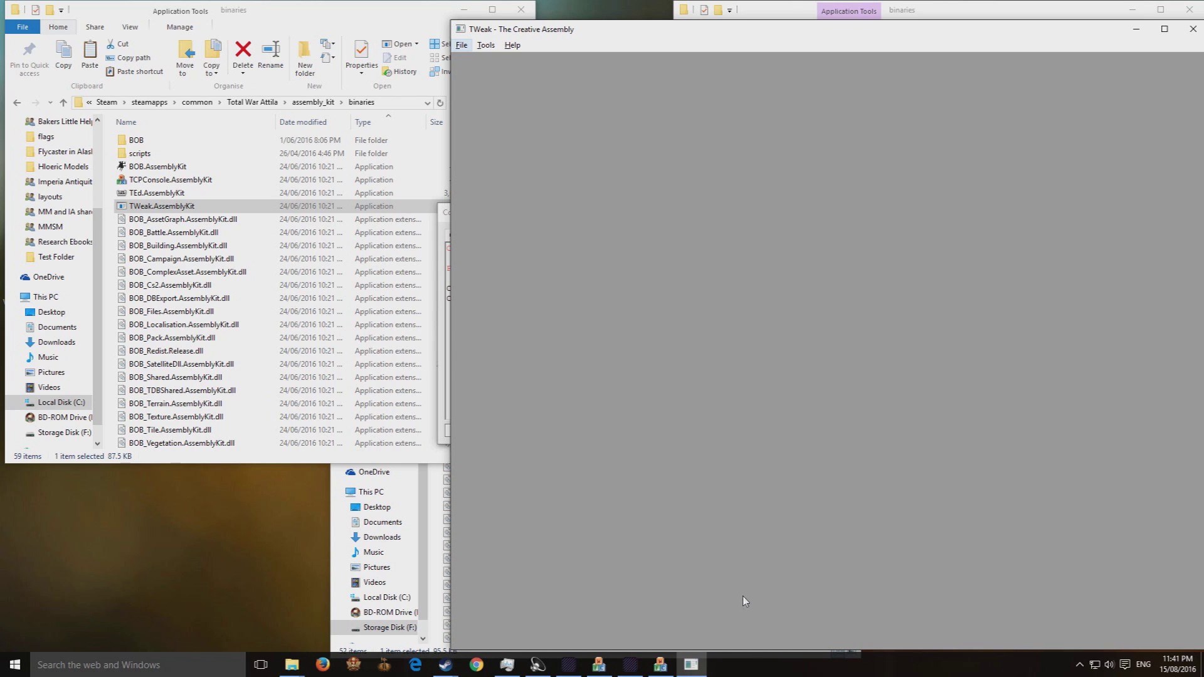
- Launch TWeak.AssemblyKit from the Attila assembly_kit binaries folder and move its window up-left
{"action": "mouse_move", "coordinate": [629, 662]}
{"action": "left_click_drag", "start_coordinate": [761, 29], "coordinate": [703, 23]}
- Bring the full-screen TWeak window to the front
{"action": "left_click", "coordinate": [564, 667]}
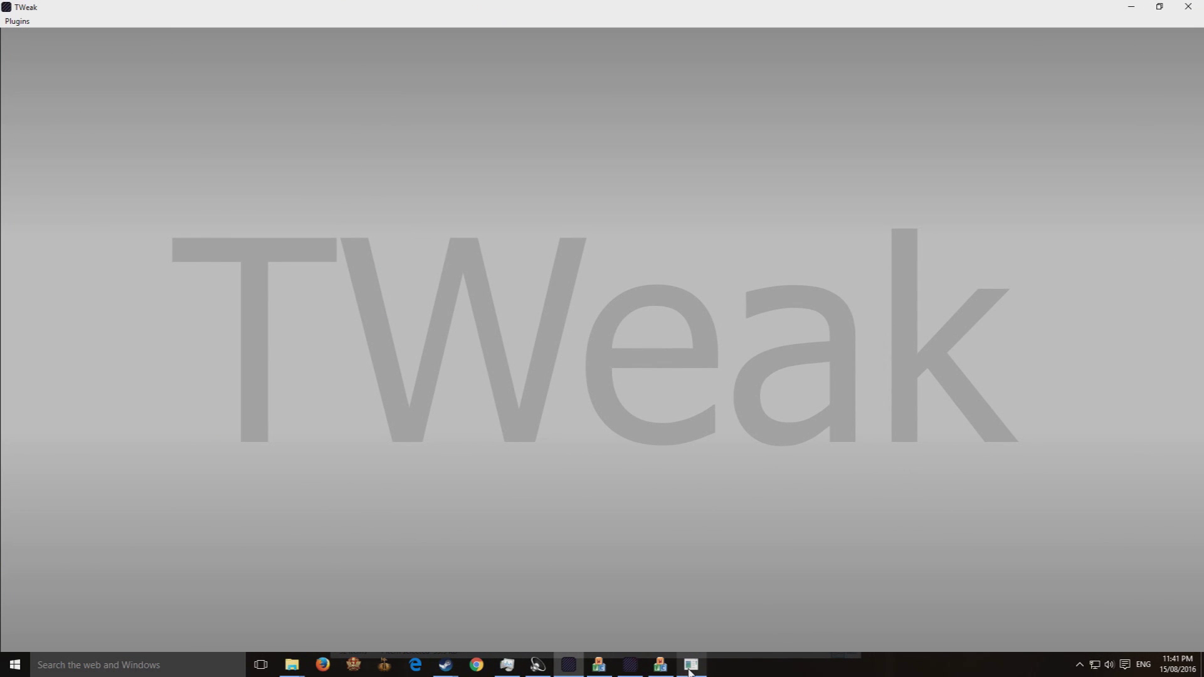
{"action": "mouse_move", "coordinate": [689, 672]}
{"action": "left_click", "coordinate": [630, 667]}
{"action": "left_click", "coordinate": [580, 671]}
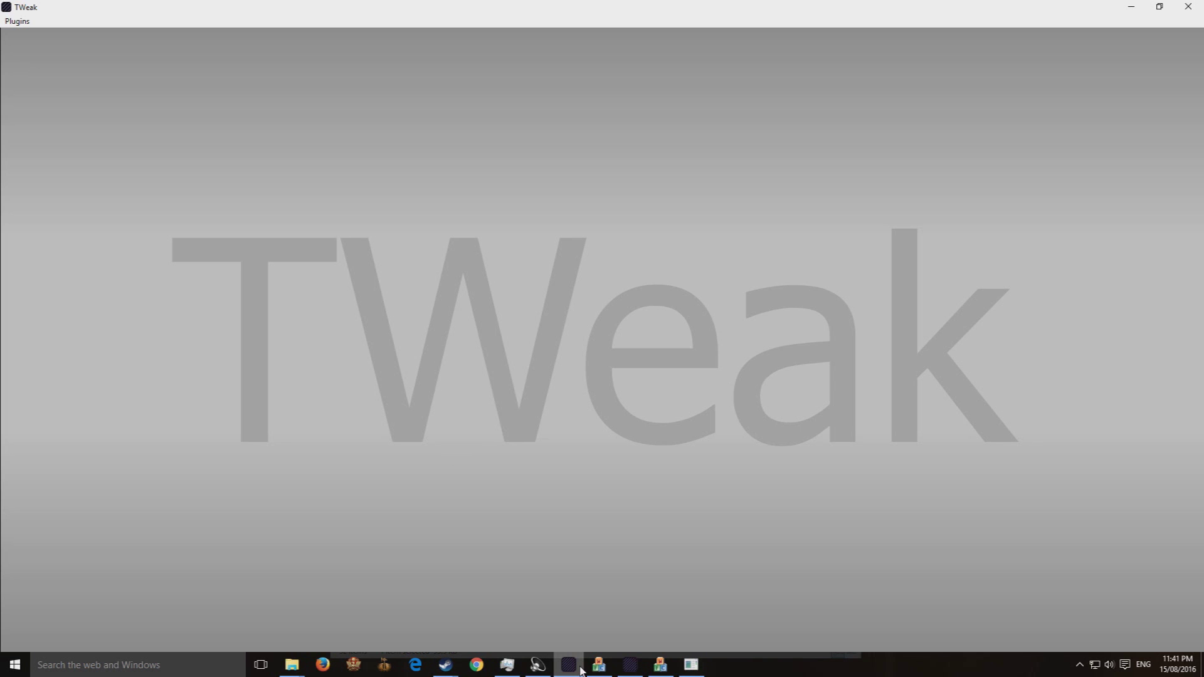
- Launch the DAVE - DAtabase Visual Editor plugin and open its Table Launcher
{"action": "left_click", "coordinate": [17, 21]}
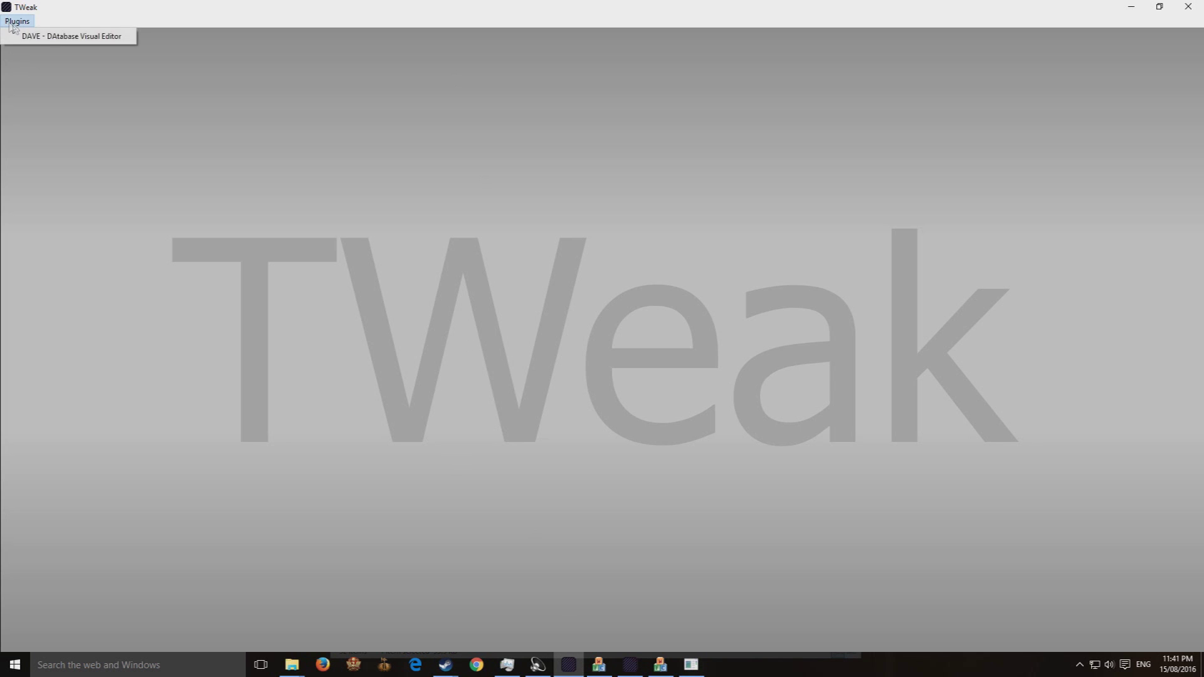
{"action": "left_click", "coordinate": [94, 35]}
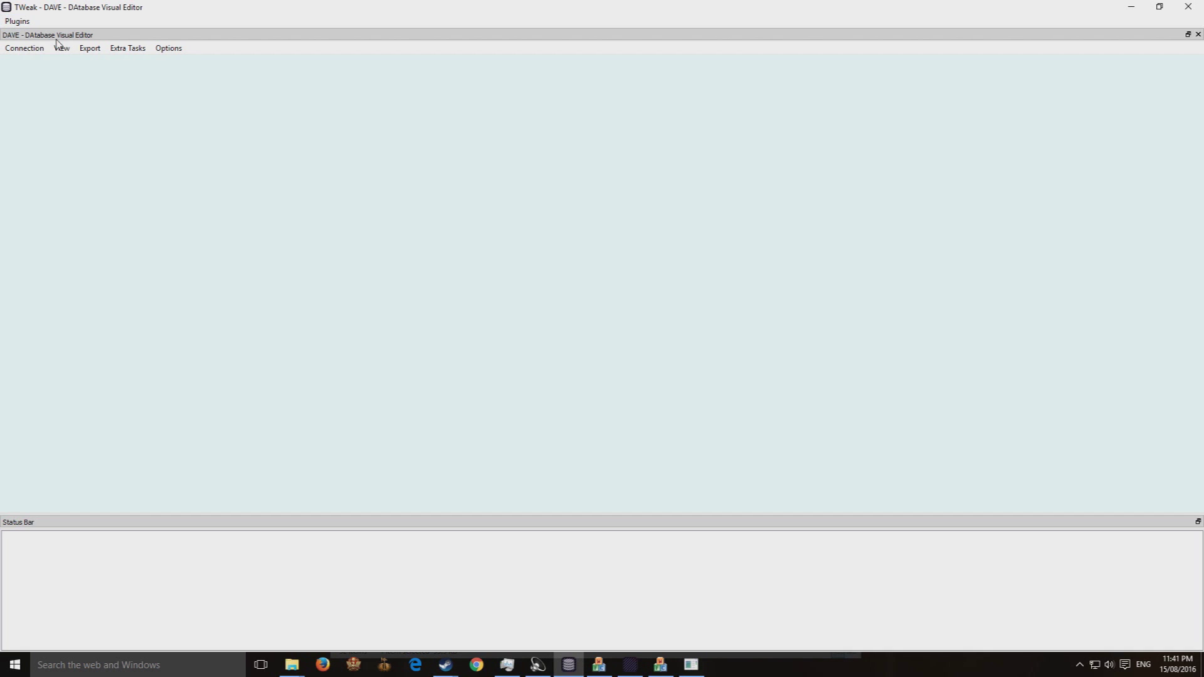
{"action": "left_click", "coordinate": [95, 50]}
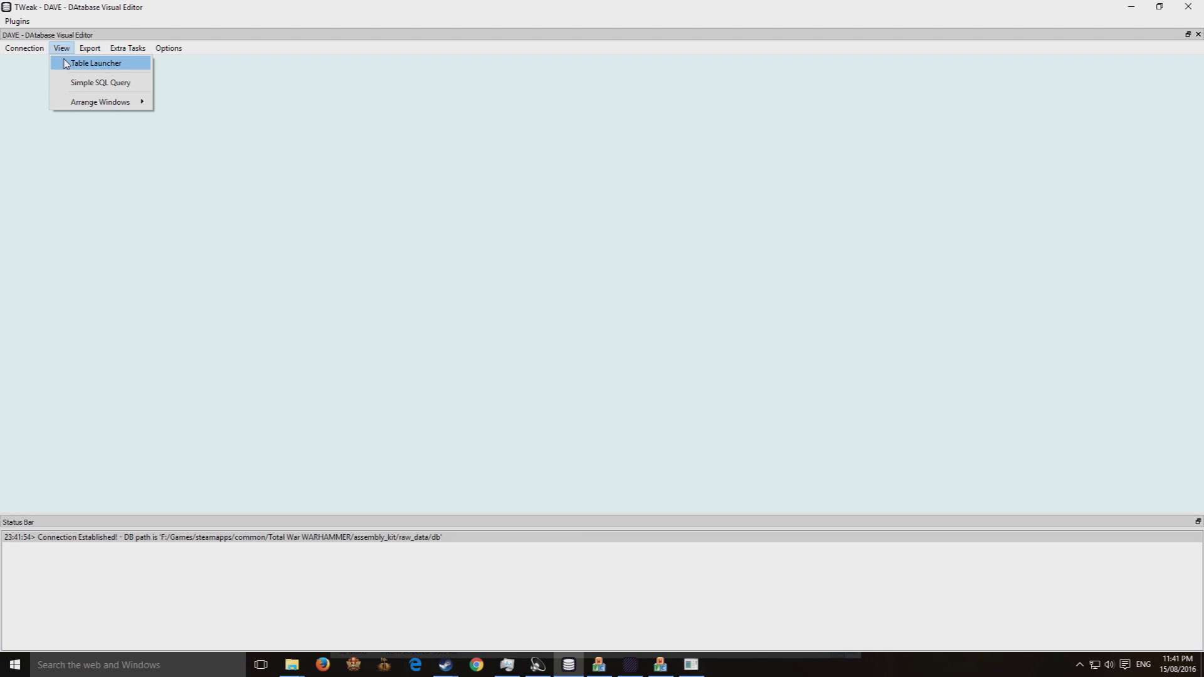
{"action": "left_click", "coordinate": [67, 62]}
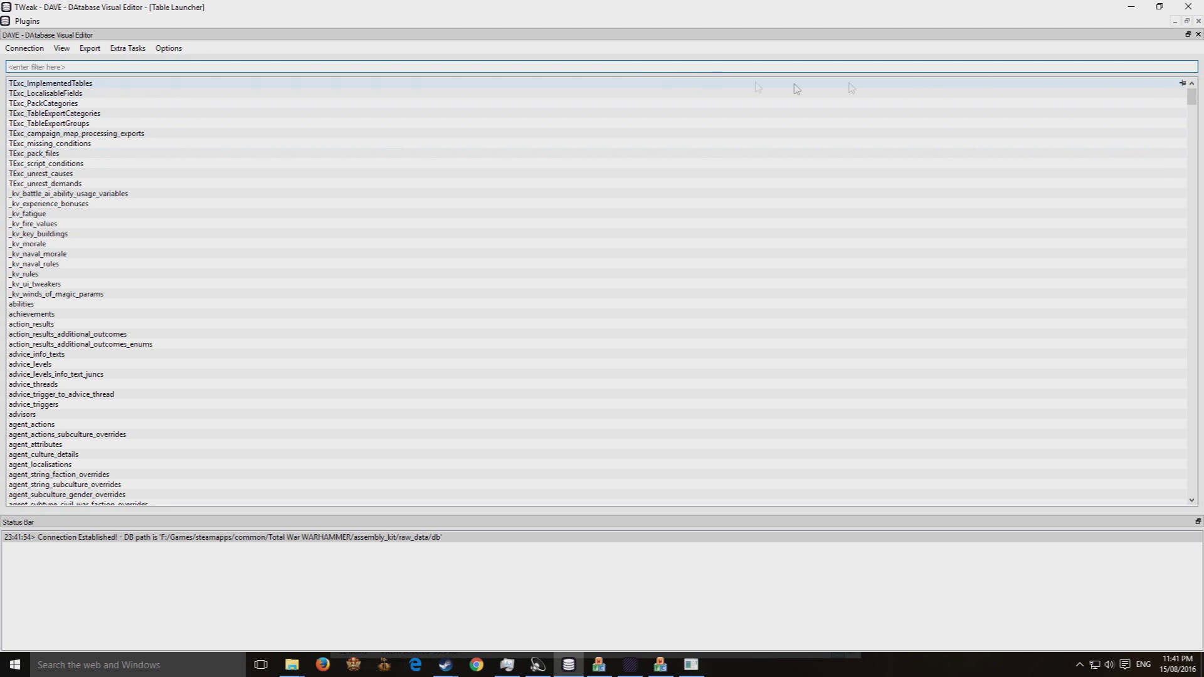
- Filter tables by 'main', open main_units, check the test_unit row, and close it
{"action": "type", "text": "main"}
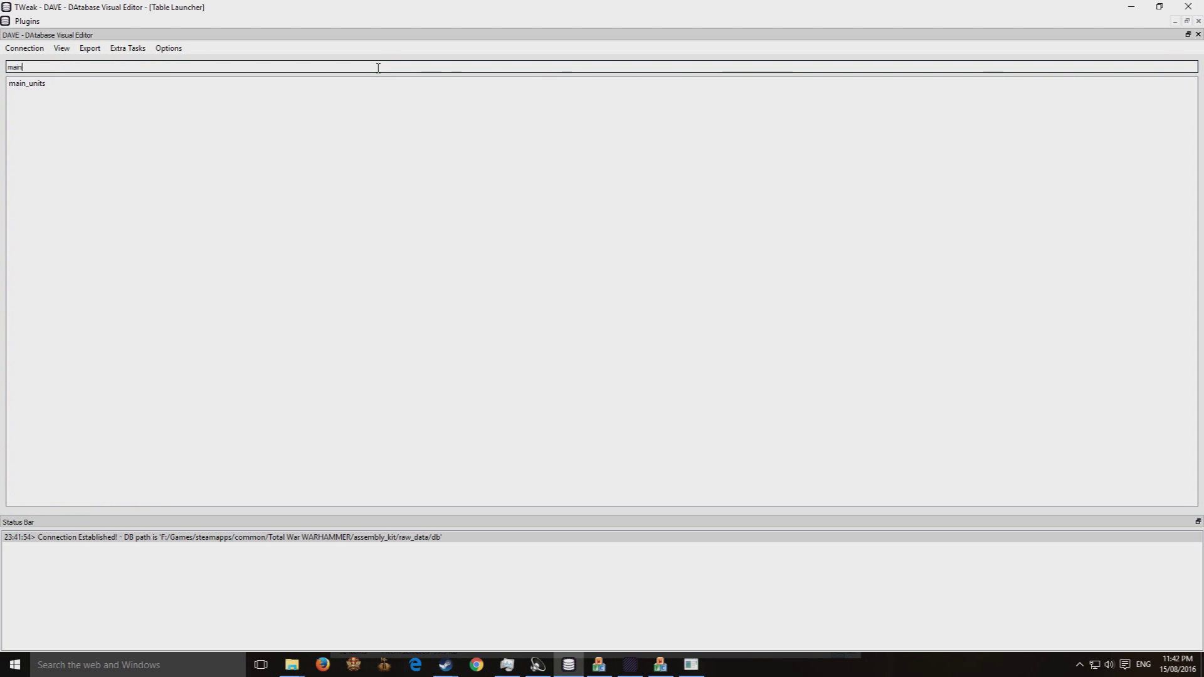
{"action": "double_click", "coordinate": [299, 83]}
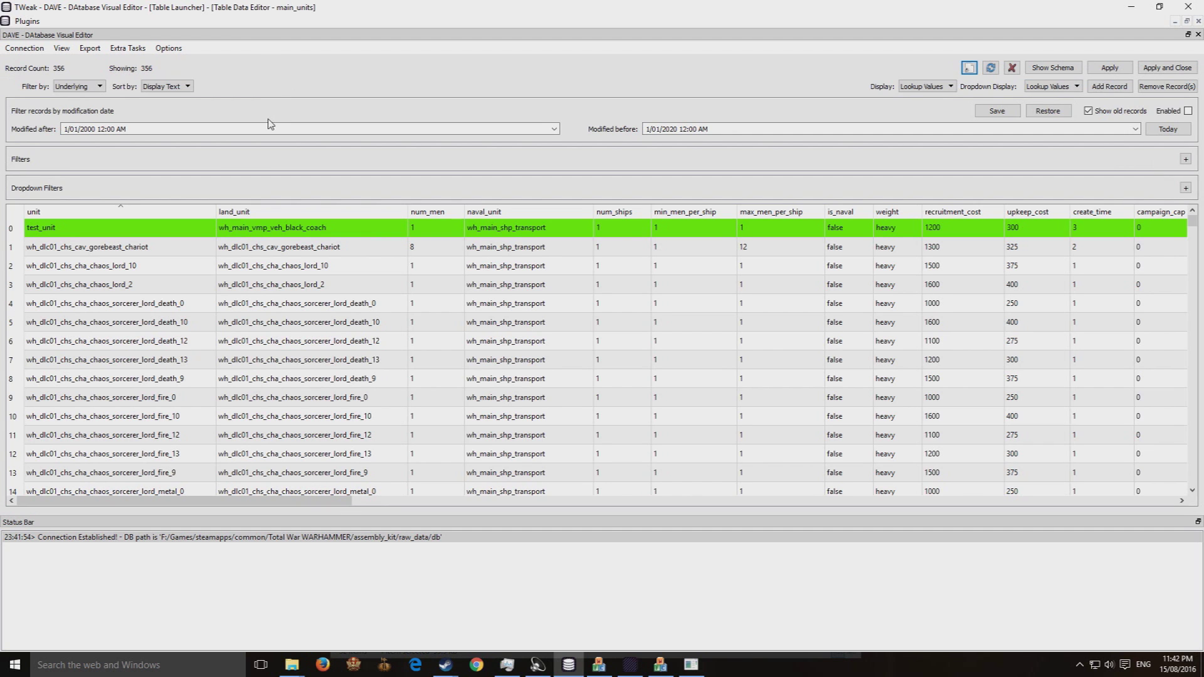
{"action": "left_click", "coordinate": [60, 233]}
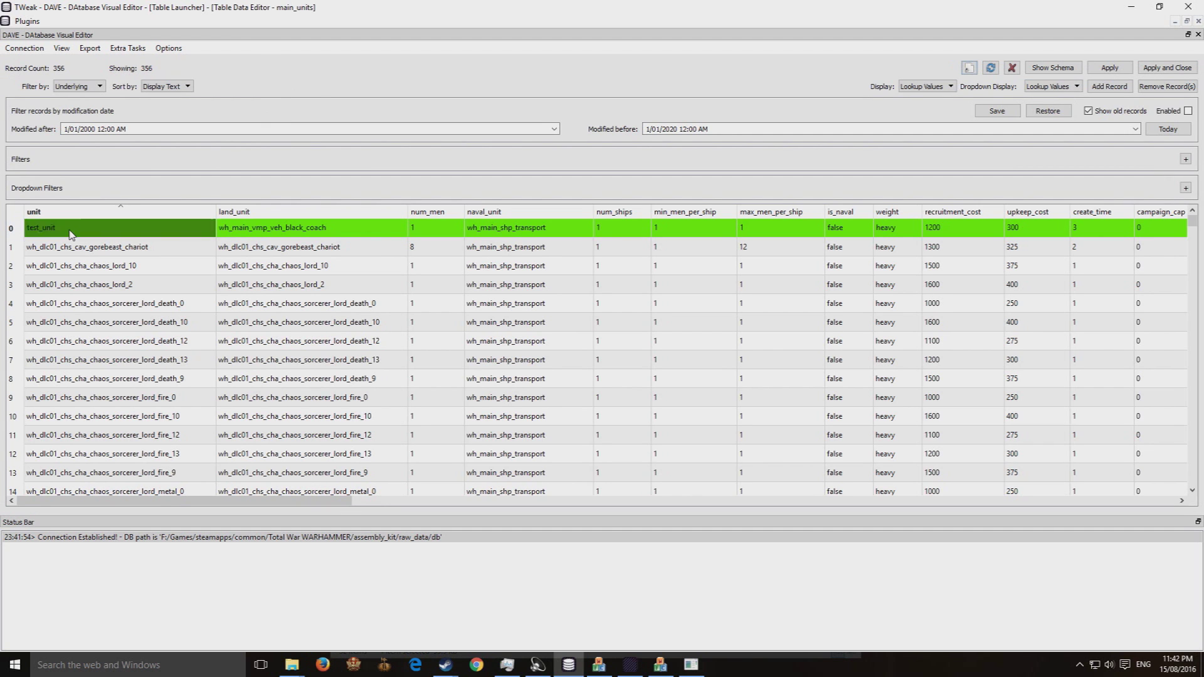
{"action": "left_click", "coordinate": [1198, 21]}
- Filter by 'star', check test_unit in start_pos_land_units, close it, and minimise TWeak
{"action": "left_click_drag", "start_coordinate": [181, 69], "coordinate": [4, 65]}
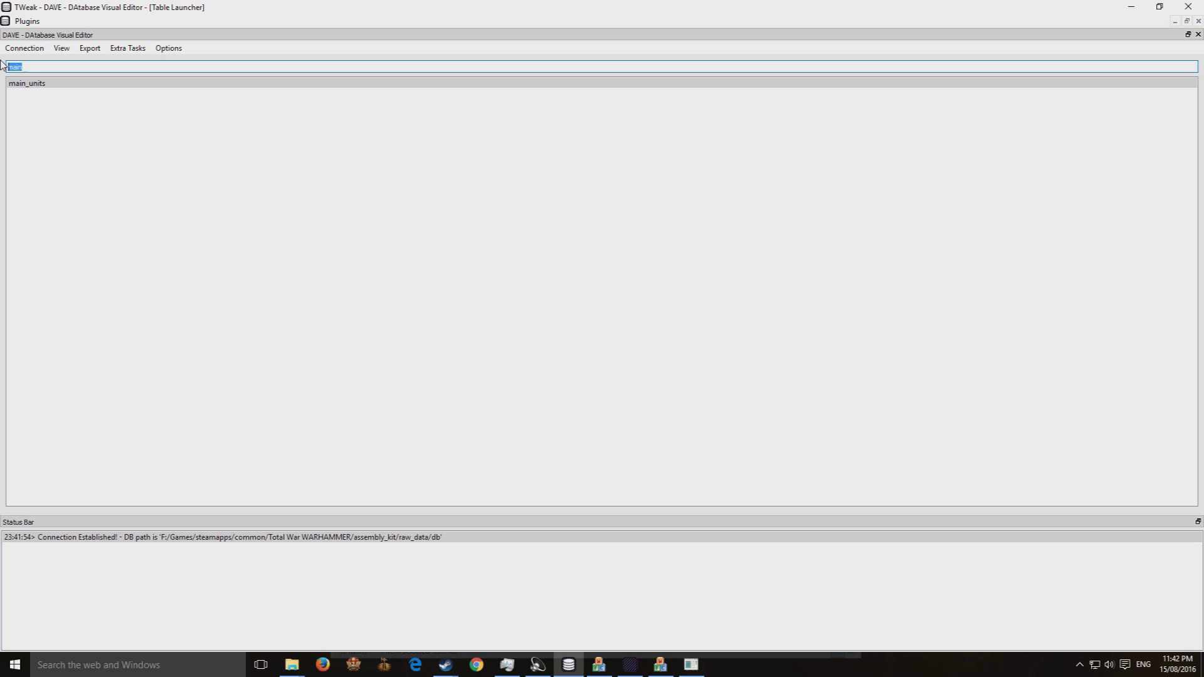
{"action": "type", "text": "start"}
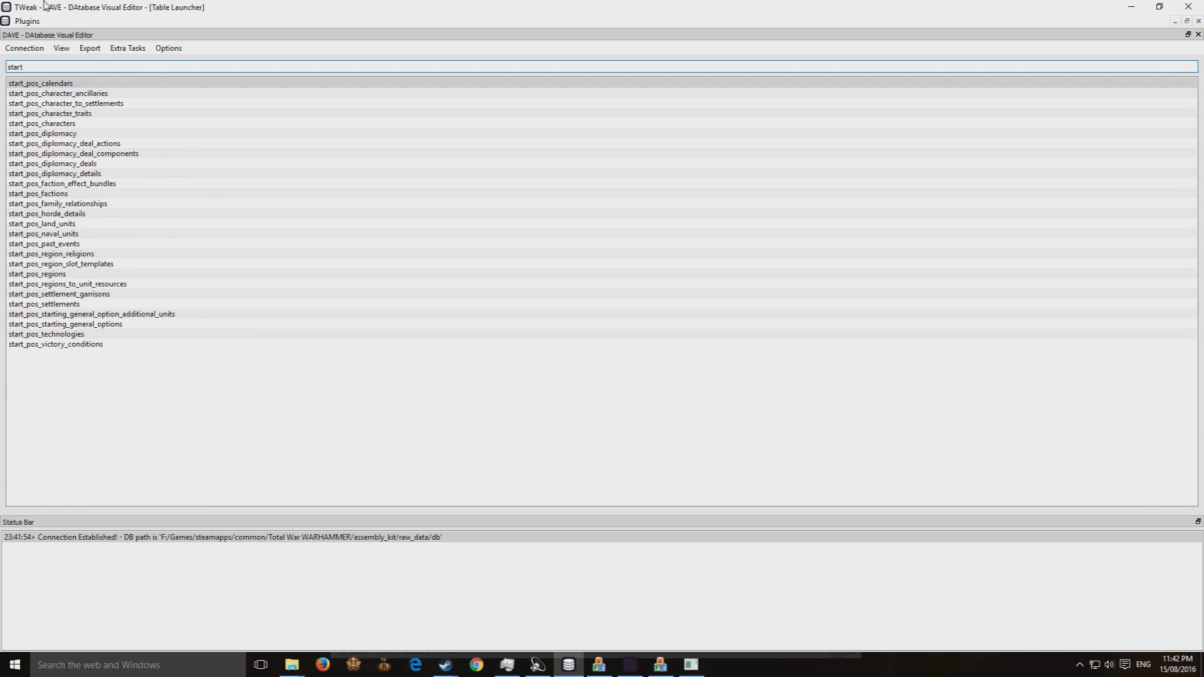
{"action": "double_click", "coordinate": [67, 225]}
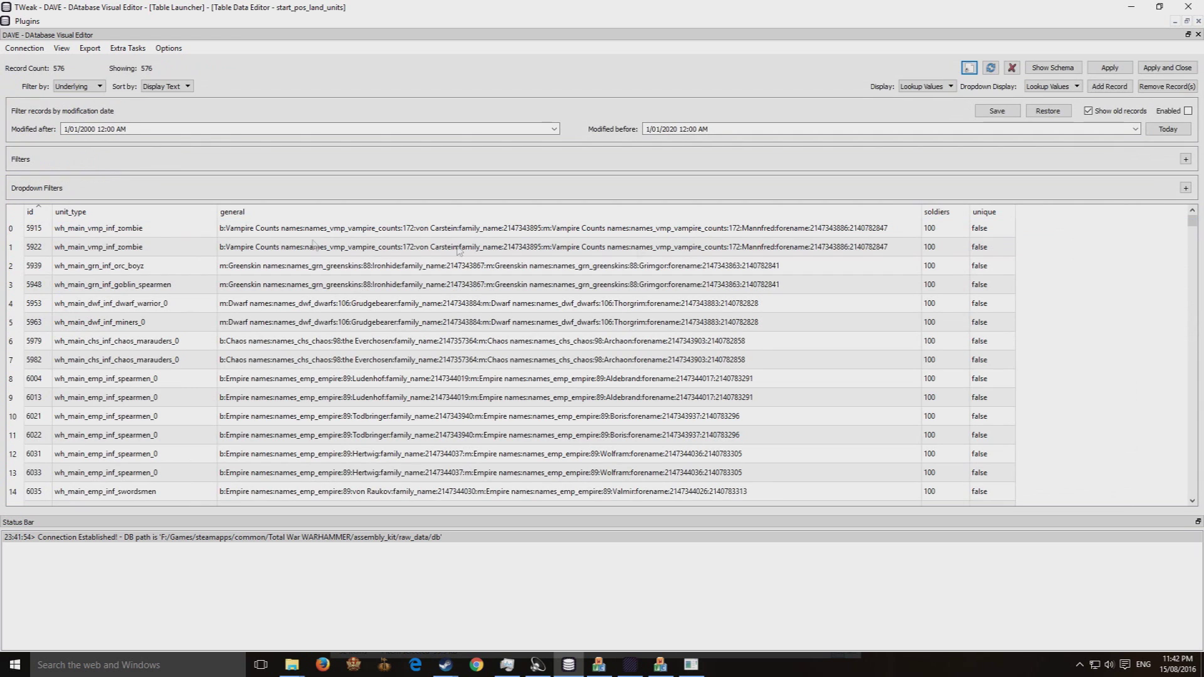
{"action": "left_click_drag", "start_coordinate": [1192, 221], "coordinate": [1195, 492]}
{"action": "left_click", "coordinate": [85, 497]}
{"action": "left_click", "coordinate": [344, 497]}
{"action": "left_click", "coordinate": [851, 538]}
{"action": "left_click", "coordinate": [668, 509]}
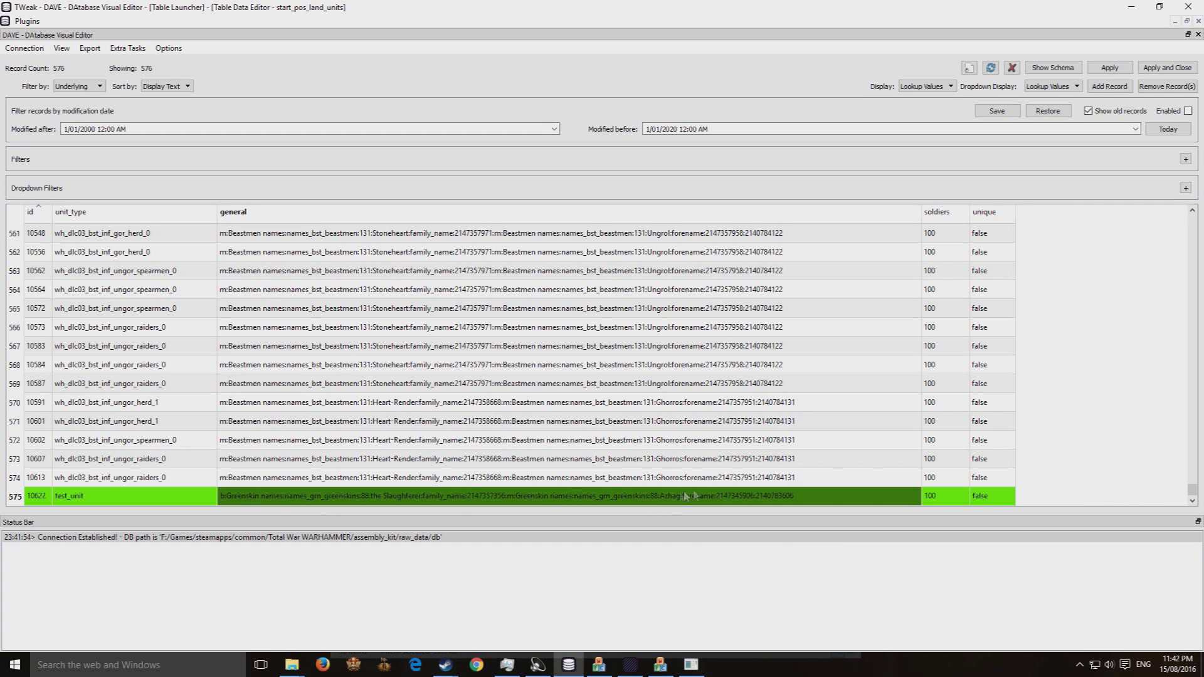
{"action": "left_click", "coordinate": [1198, 20]}
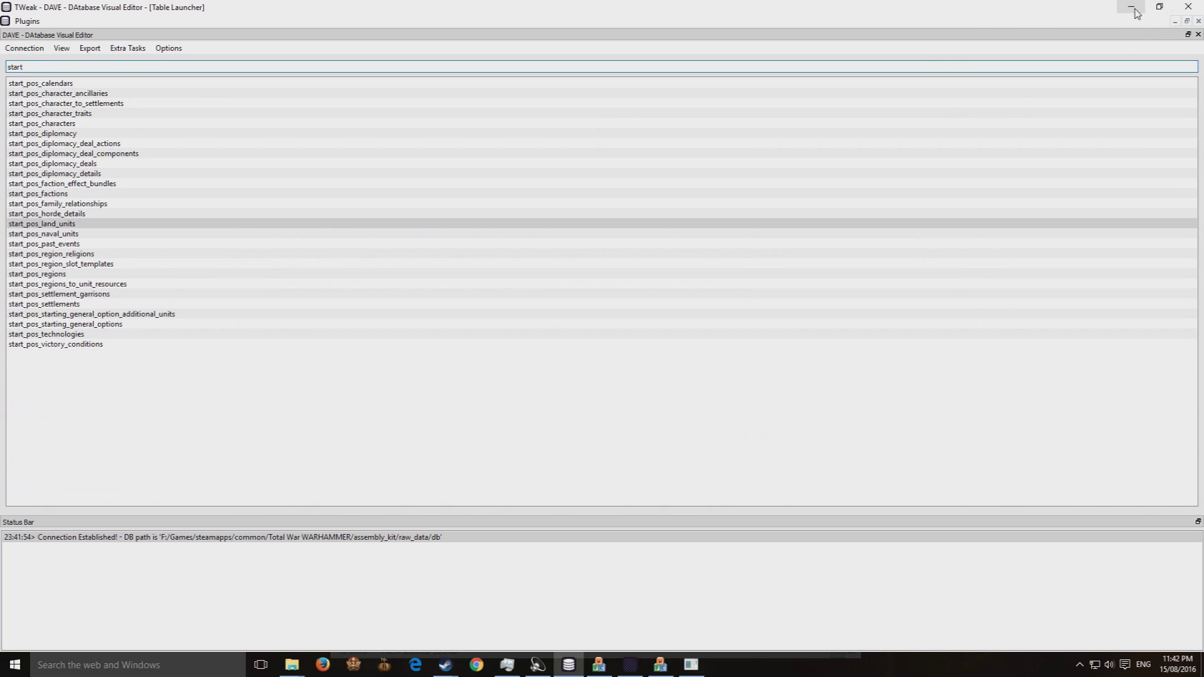
{"action": "left_click", "coordinate": [90, 48]}
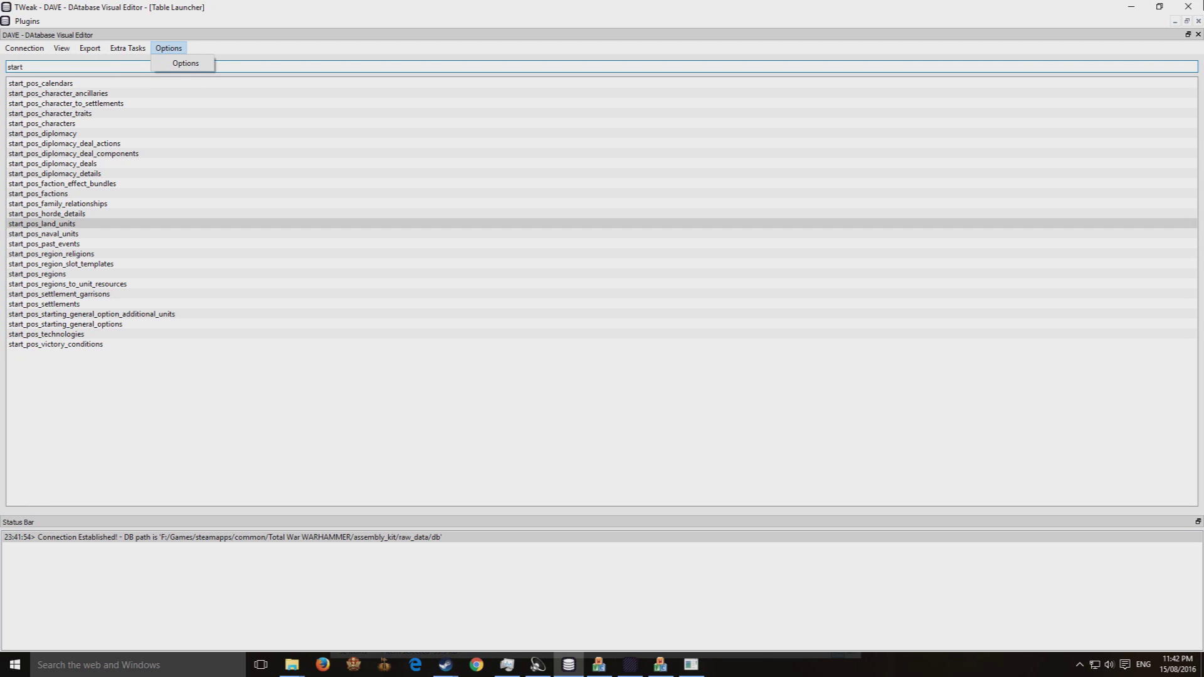
{"action": "left_click", "coordinate": [1132, 11]}
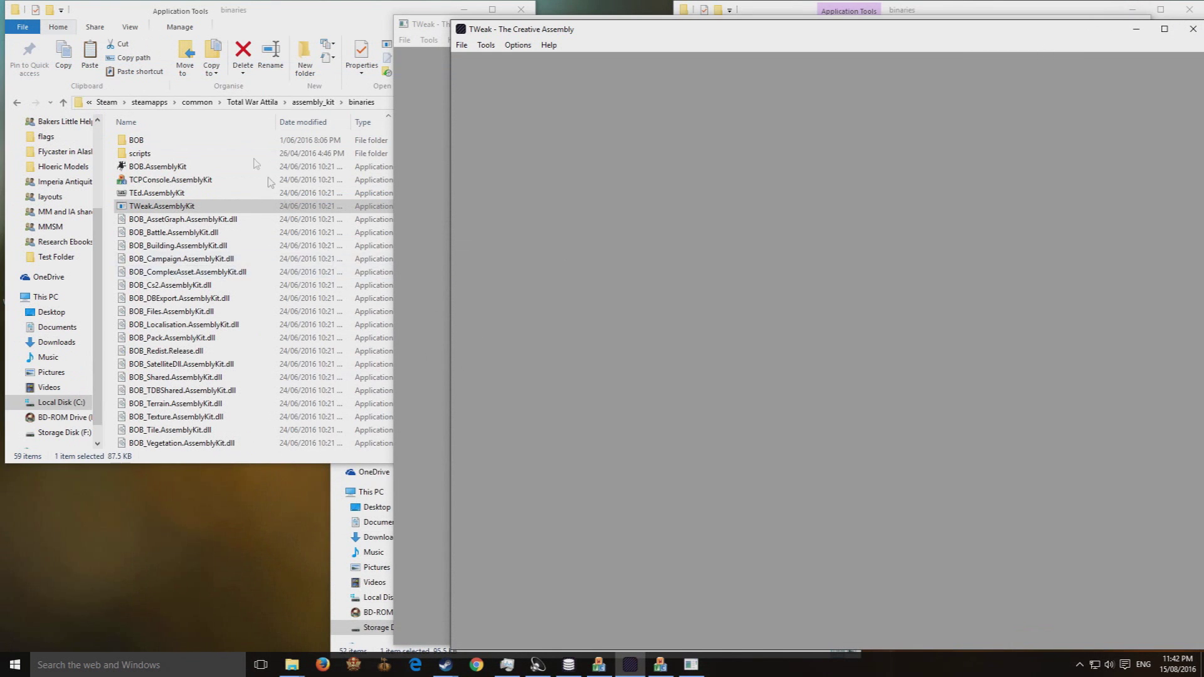
- Switch to the WARHAMMER binaries Explorer window and run BOB.AssemblyKit
{"action": "left_click", "coordinate": [845, 11]}
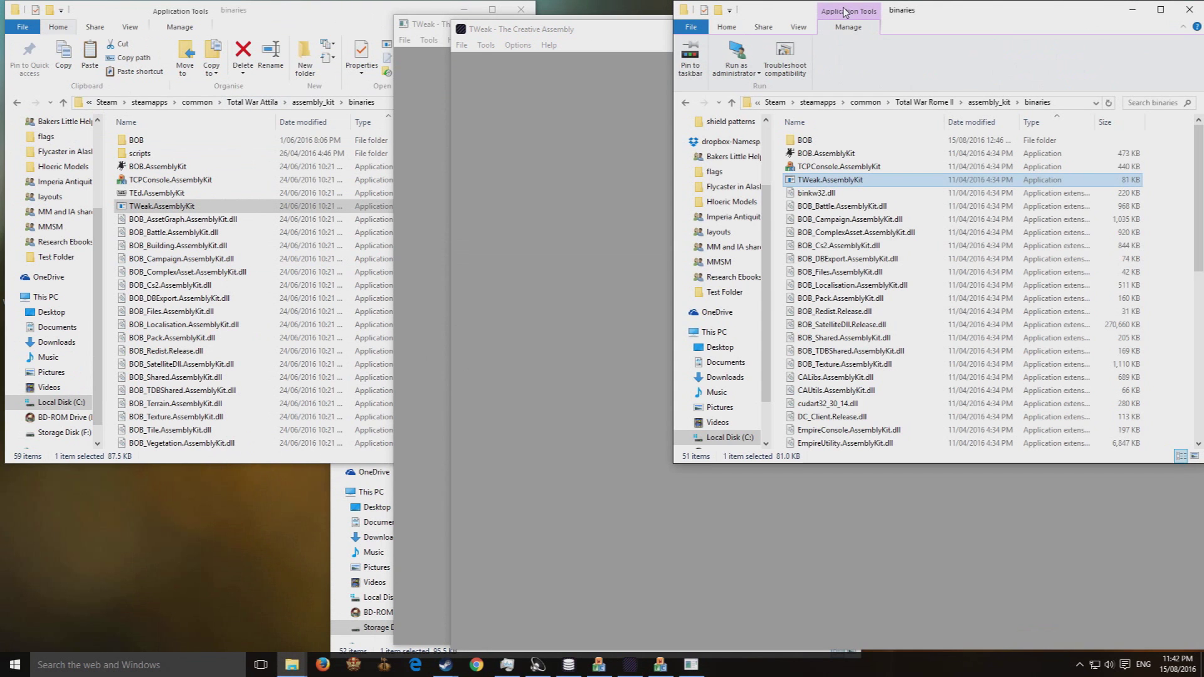
{"action": "left_click", "coordinate": [327, 550]}
{"action": "left_click", "coordinate": [486, 362]}
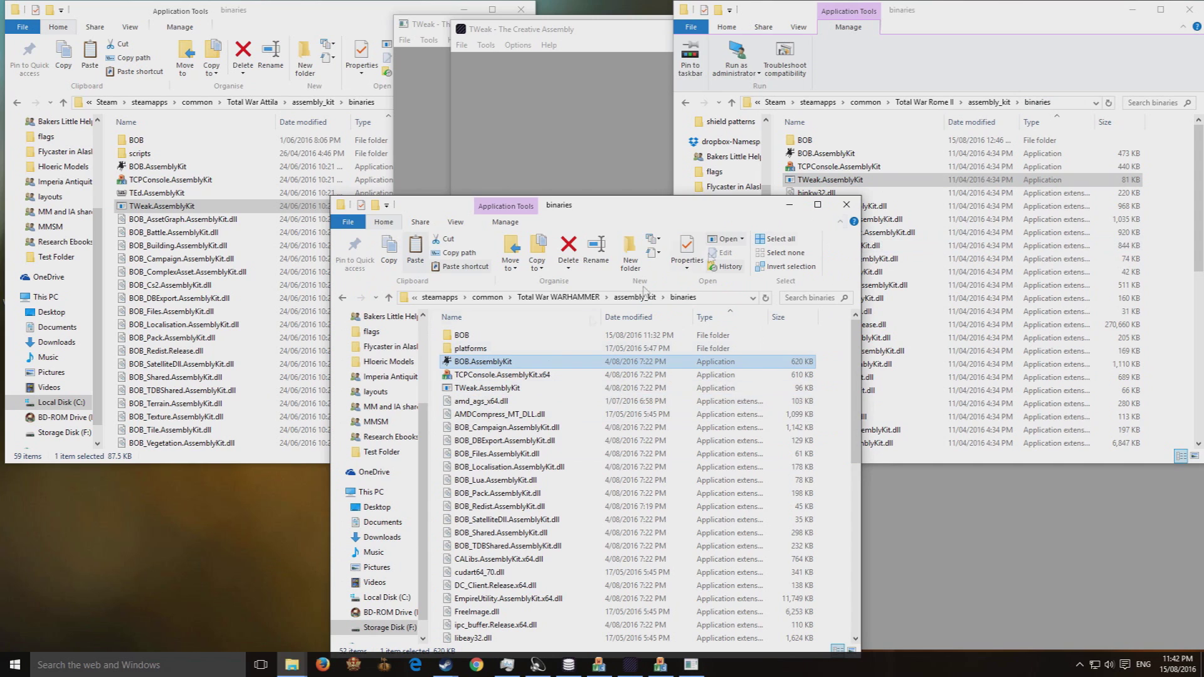
{"action": "double_click", "coordinate": [505, 362]}
- Build a pack from the Retail Data > data folder and exit when finished
{"action": "left_click", "coordinate": [541, 157]}
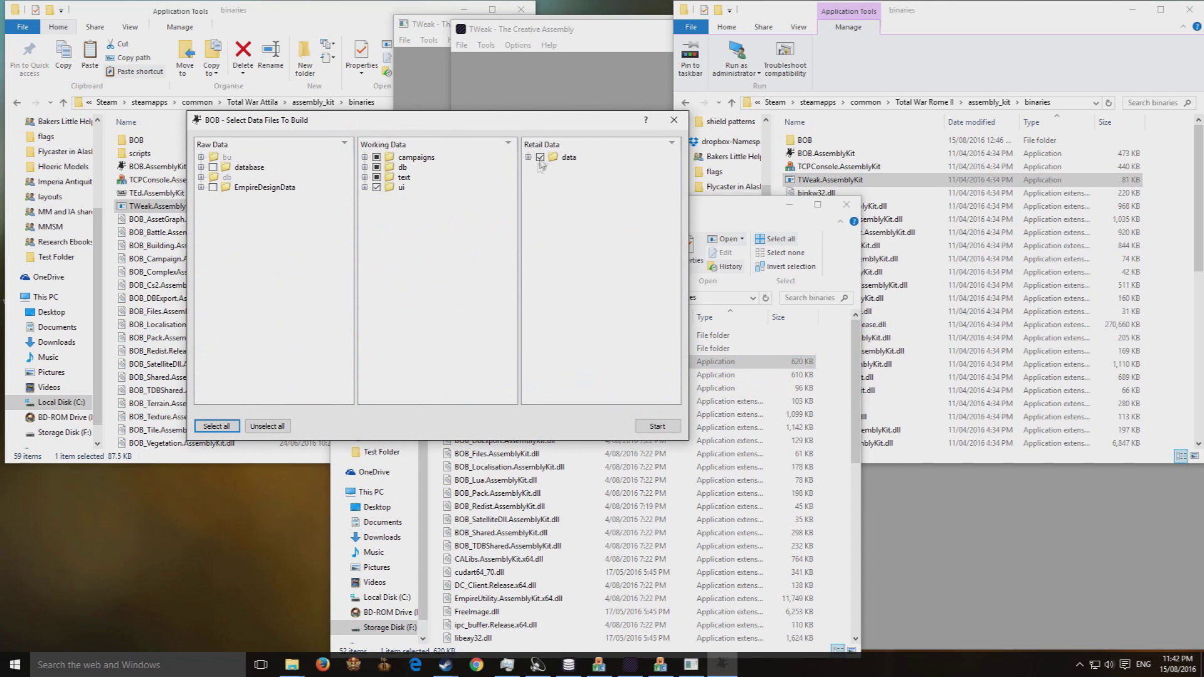
{"action": "left_click", "coordinate": [529, 157]}
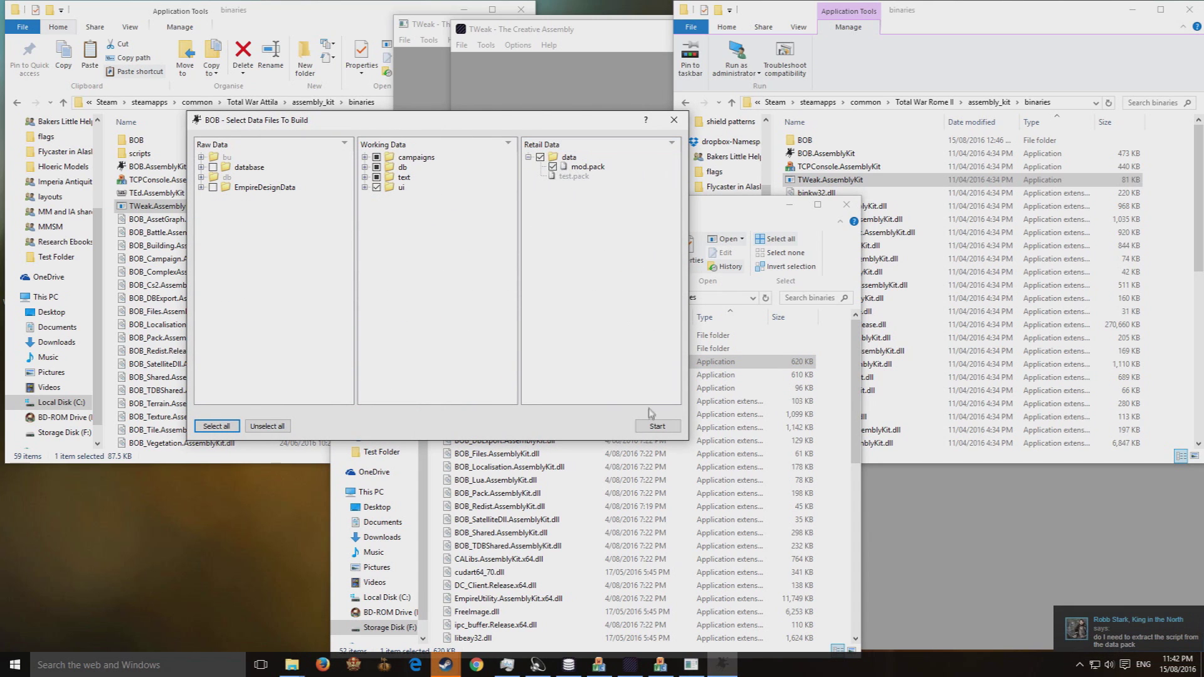
{"action": "left_click", "coordinate": [655, 426]}
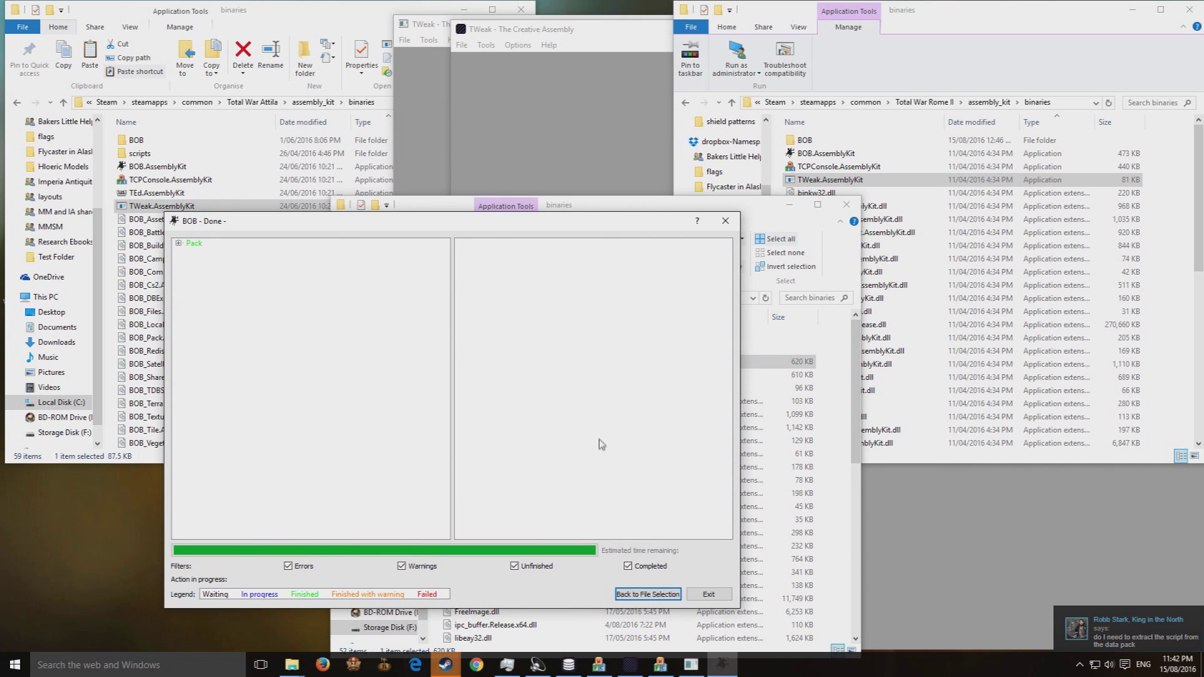
{"action": "left_click", "coordinate": [719, 594]}
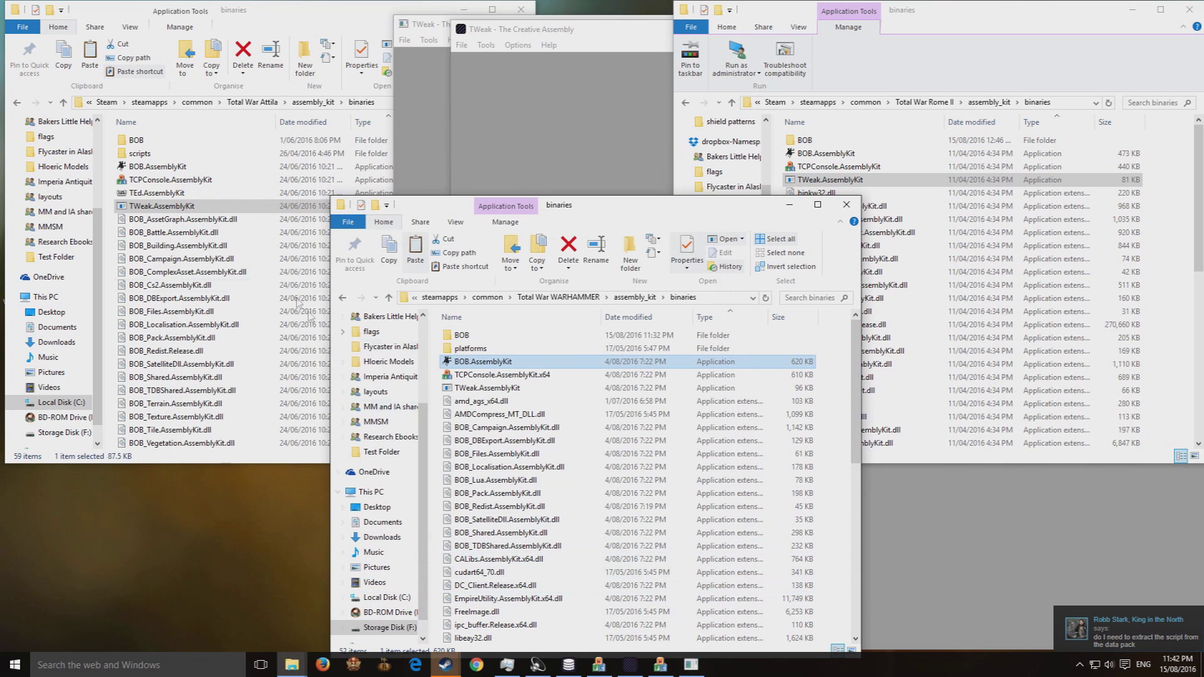
- Browse to assembly_kit > retail > data and select the new mod.pack
{"action": "left_click", "coordinate": [642, 299]}
{"action": "double_click", "coordinate": [467, 375]}
{"action": "double_click", "coordinate": [461, 335]}
{"action": "left_click", "coordinate": [467, 348]}
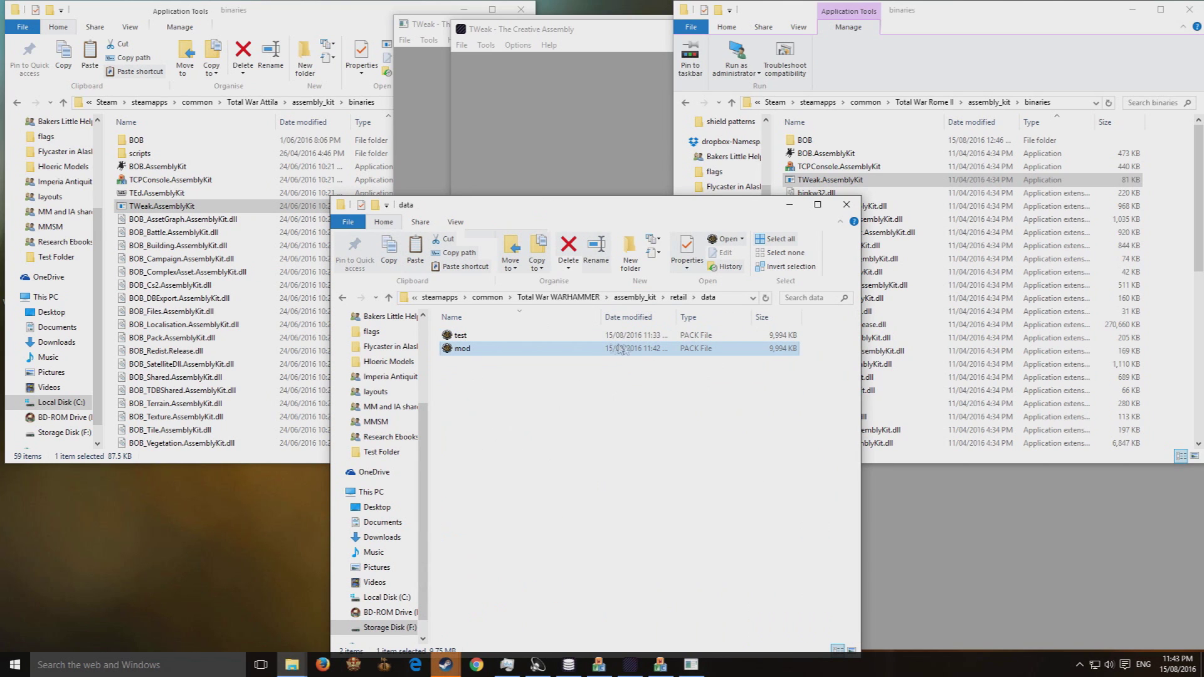
- Rename mod.pack to 'tutorial'
{"action": "right_click", "coordinate": [482, 347]}
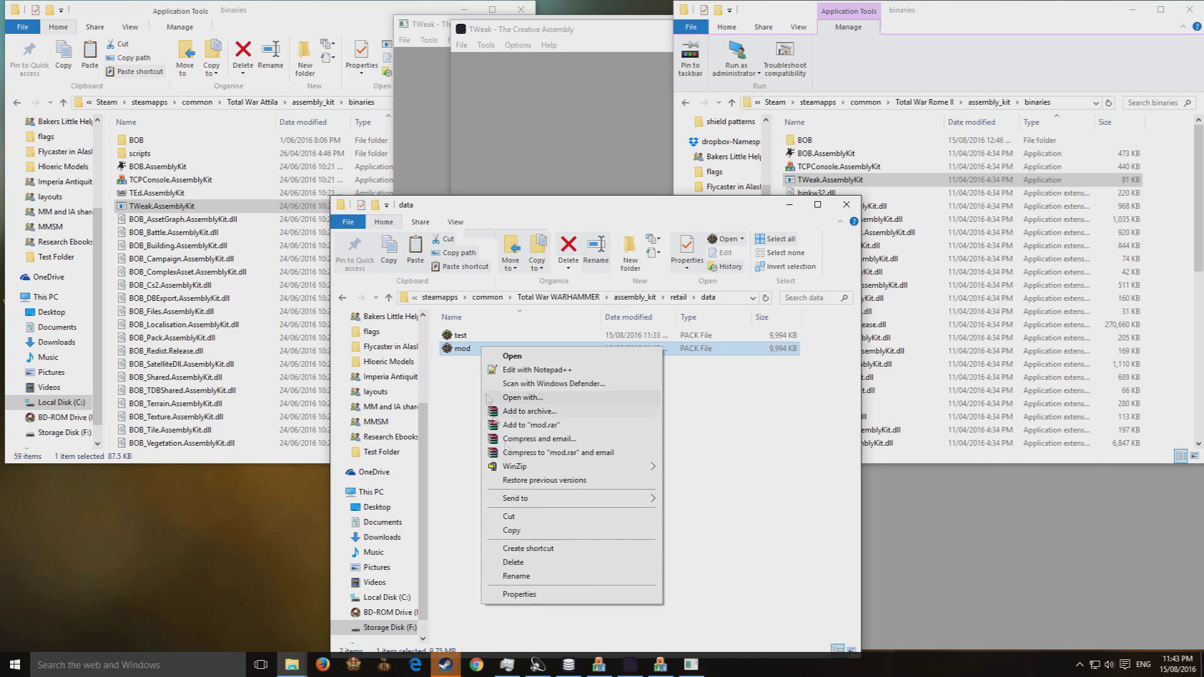
{"action": "left_click", "coordinate": [520, 575]}
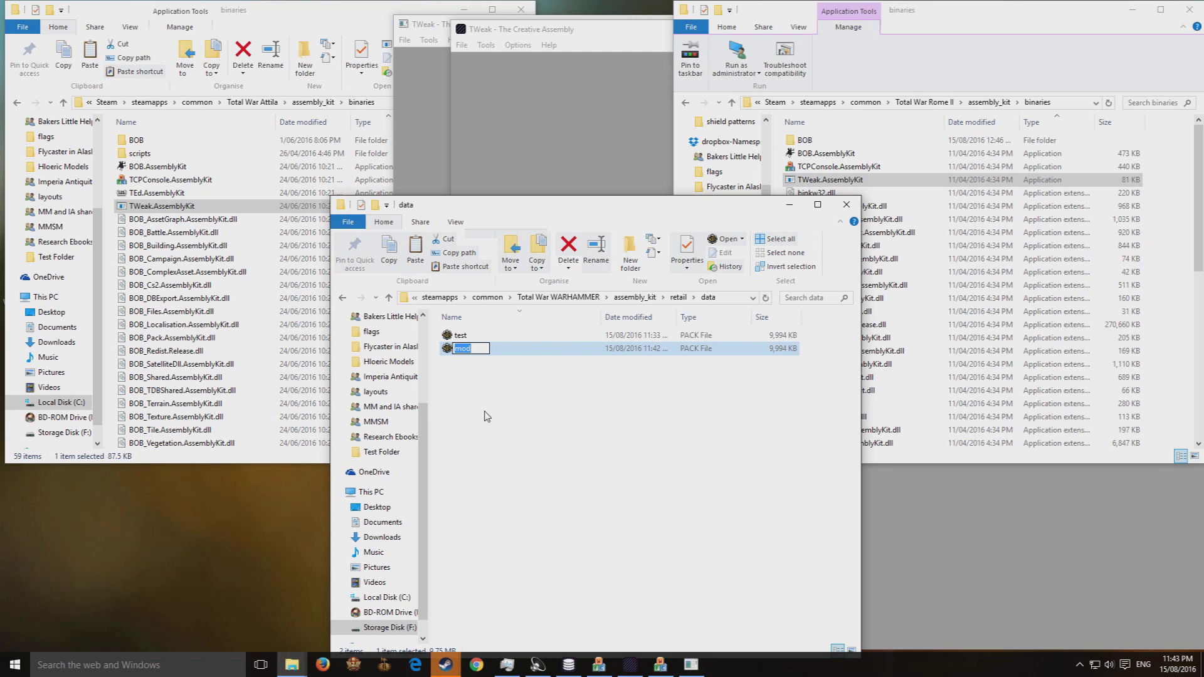
{"action": "type", "text": "tutorial"}
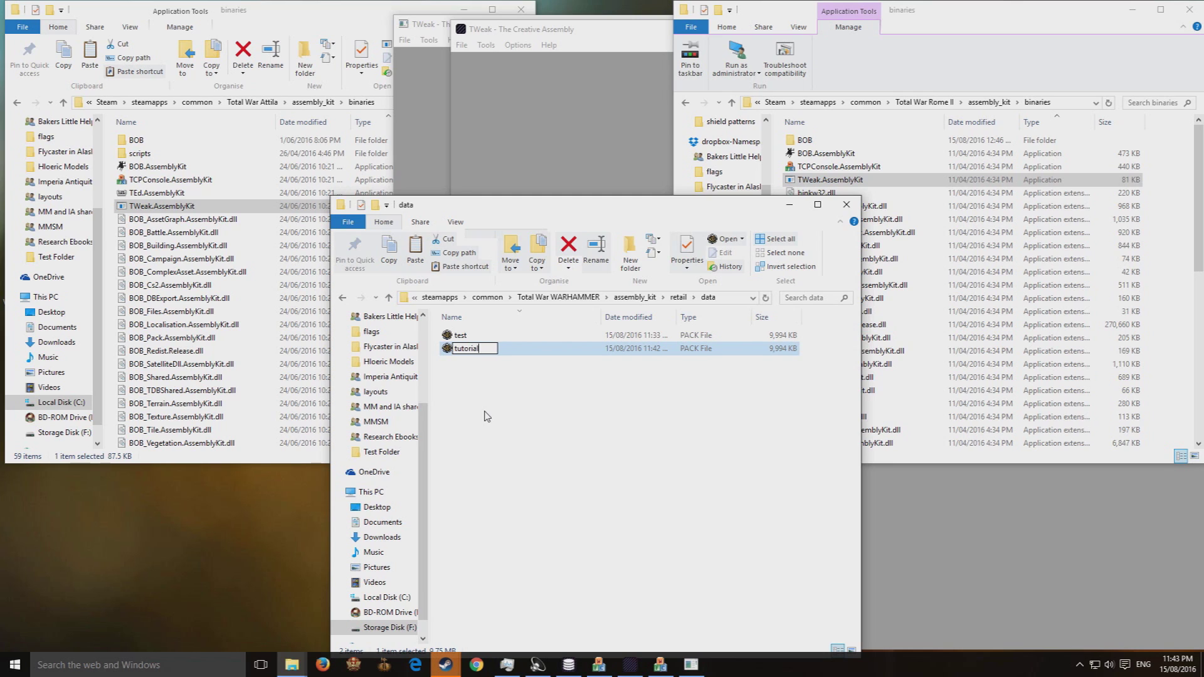
{"action": "key", "text": "Return"}
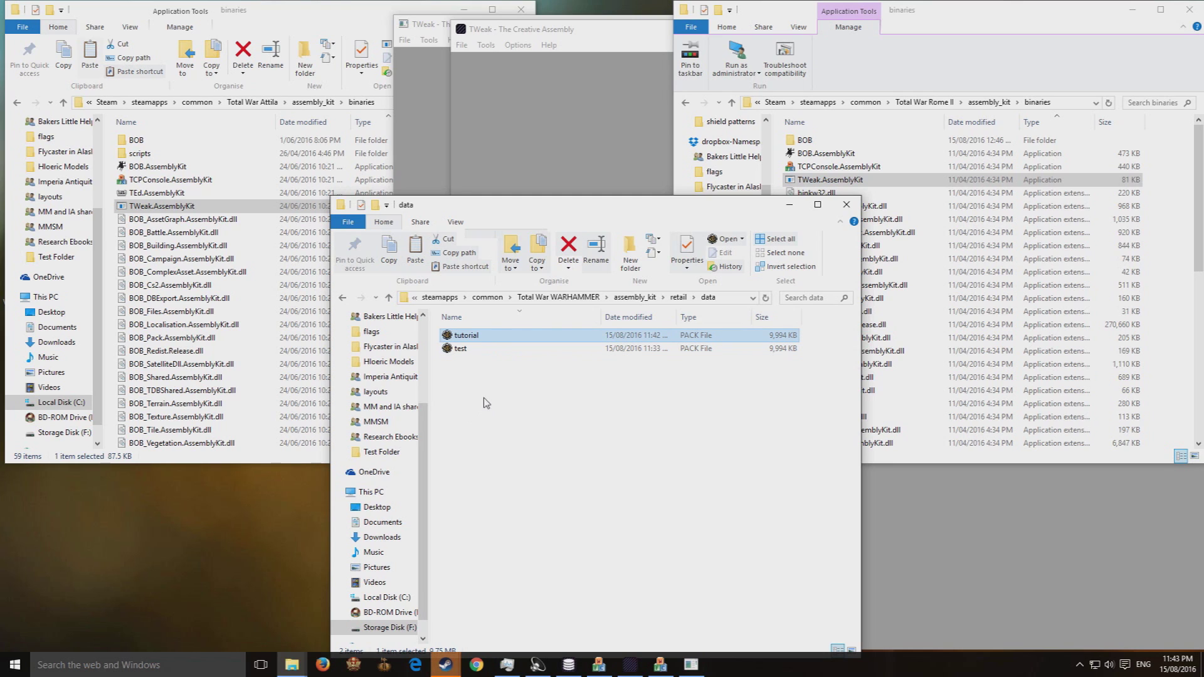
- Confirm tutorial sits in the Total War WARHAMMER data folder, then start the Total War launcher
{"action": "left_click", "coordinate": [574, 304]}
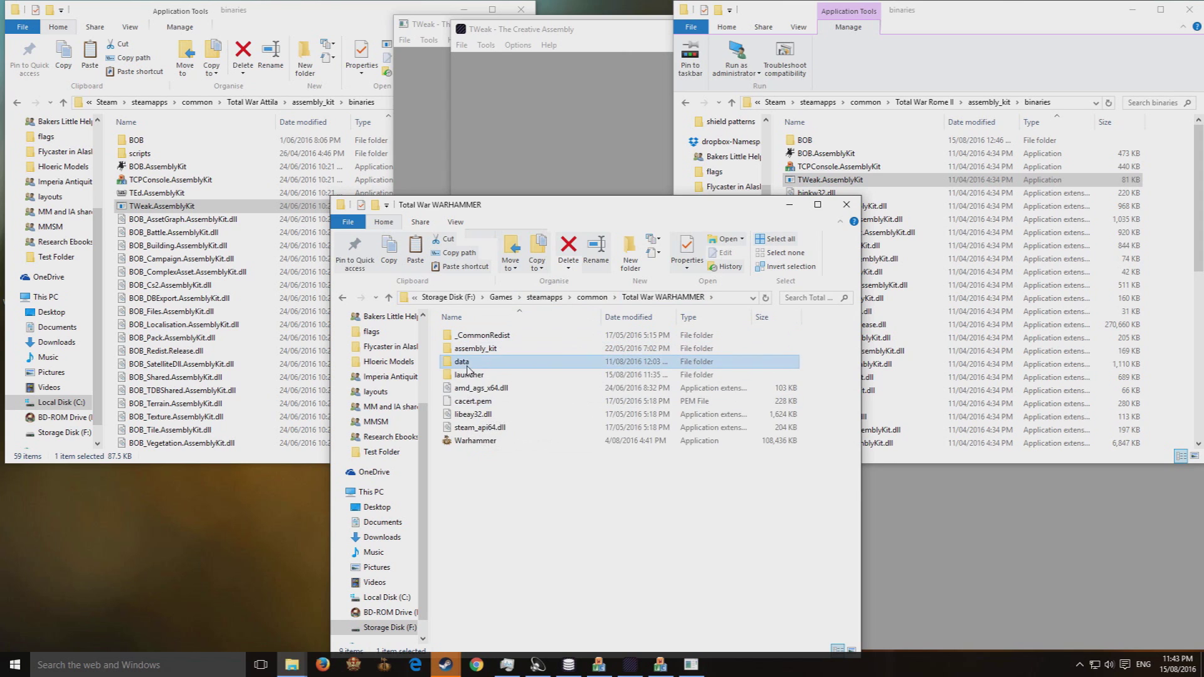
{"action": "double_click", "coordinate": [467, 361]}
{"action": "type", "text": "tutorial"}
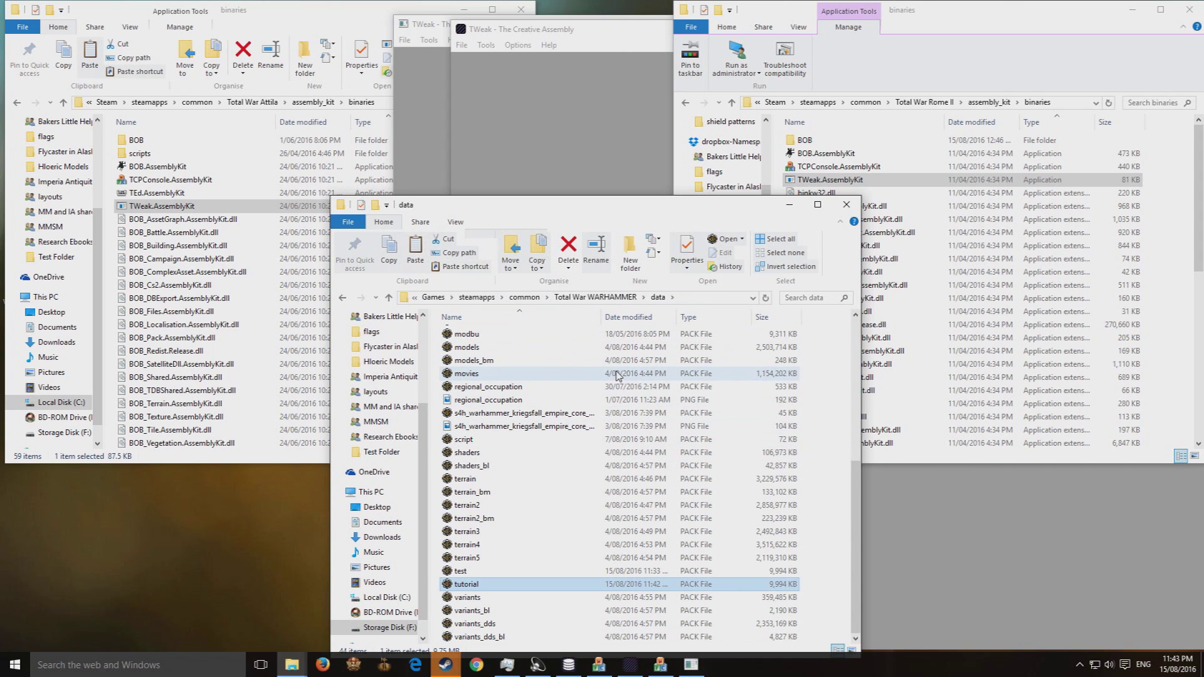
{"action": "left_click", "coordinate": [383, 665]}
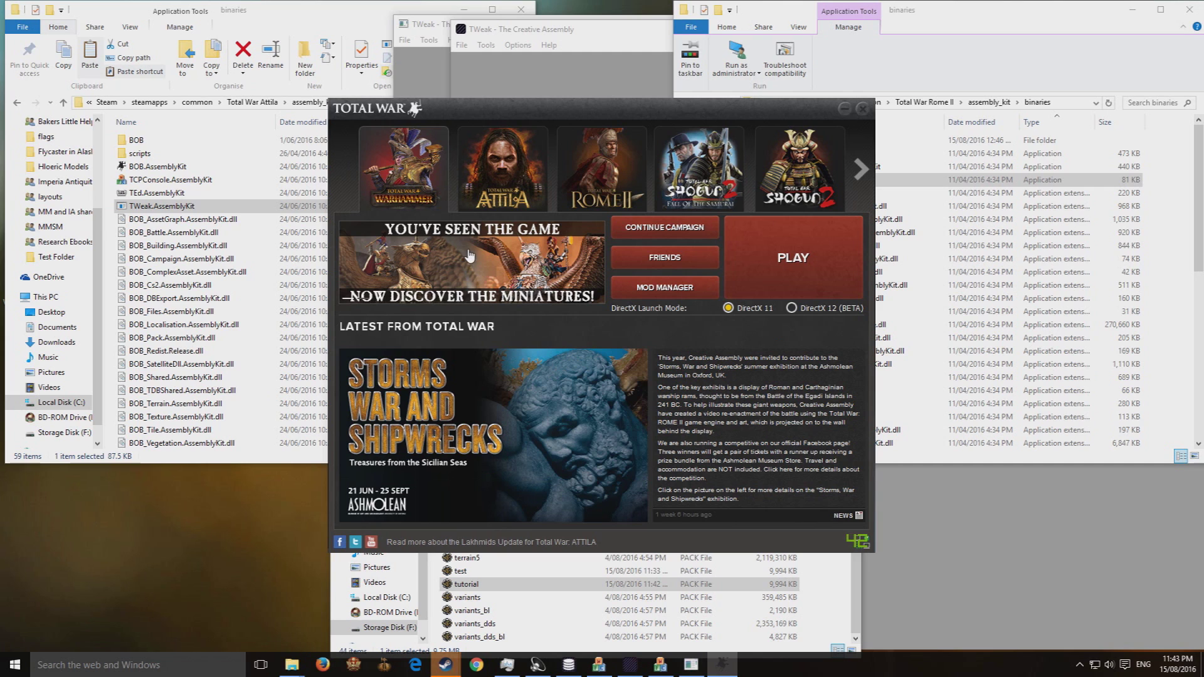
- In the Mod Manager, page forward to tutorial.pack and tick it to enable it
{"action": "left_click", "coordinate": [659, 285]}
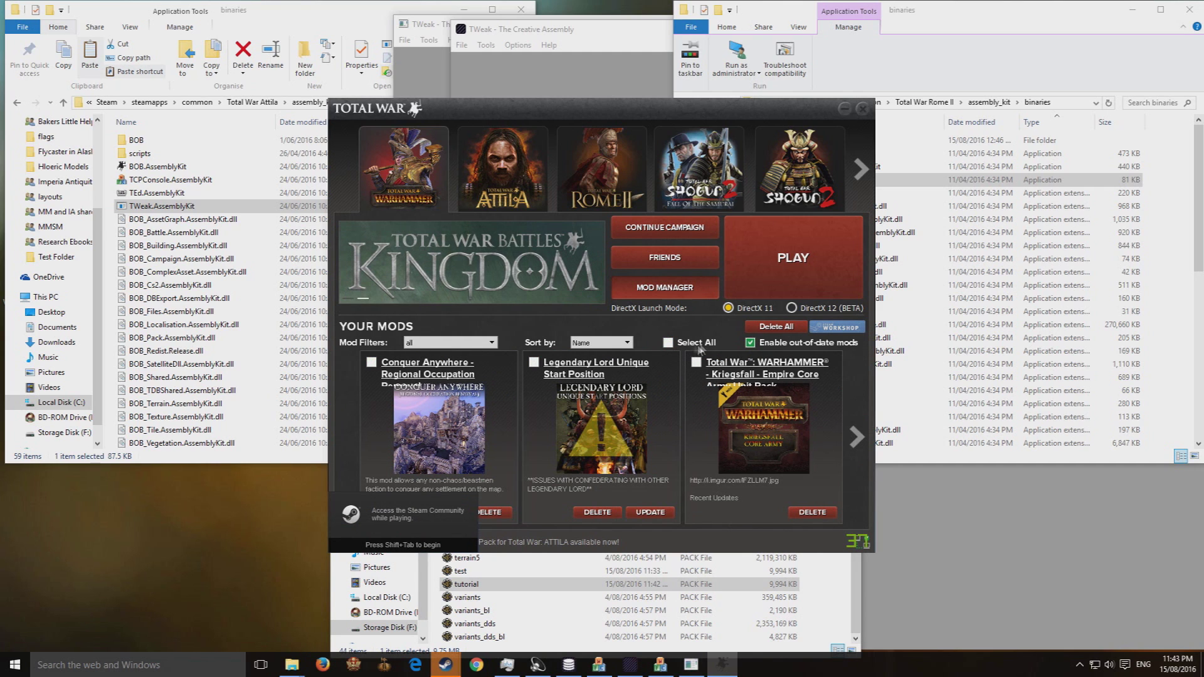
{"action": "left_click", "coordinate": [856, 437]}
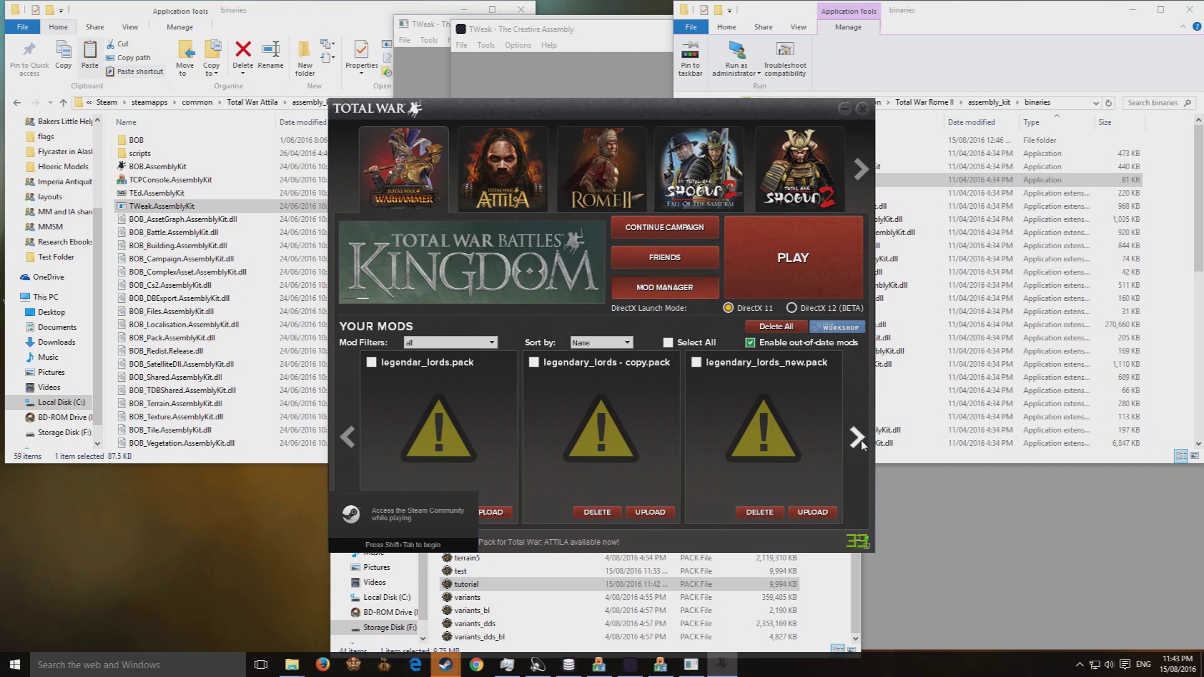
{"action": "left_click", "coordinate": [856, 436]}
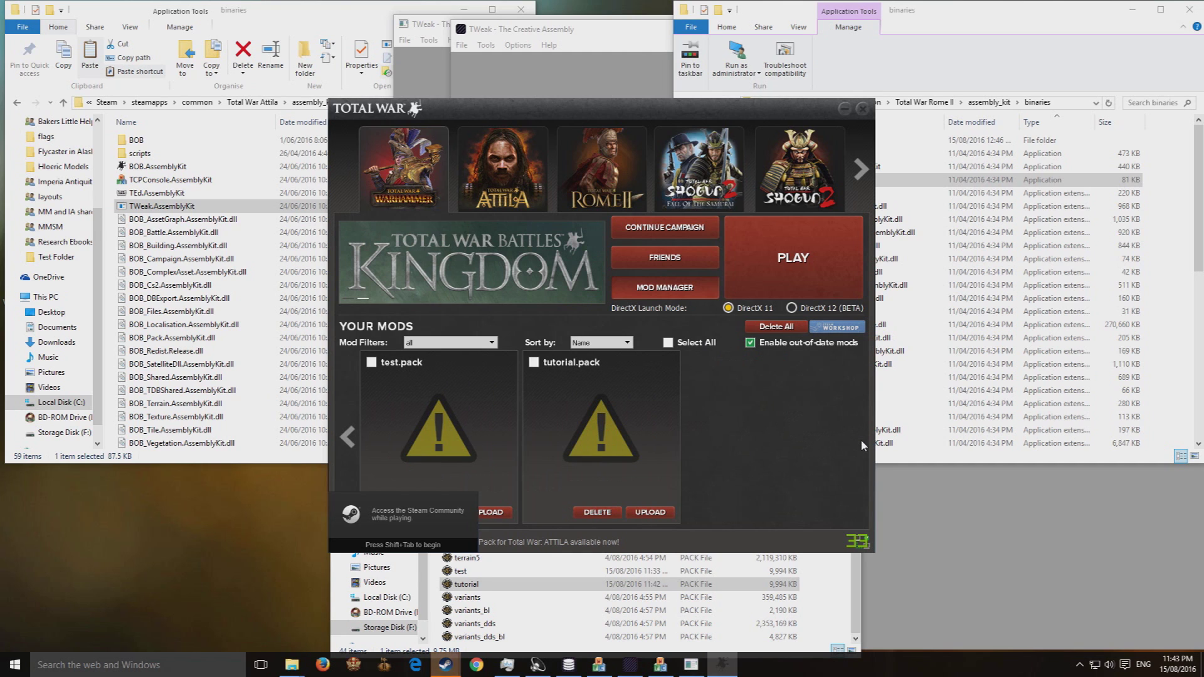
{"action": "left_click", "coordinate": [535, 363]}
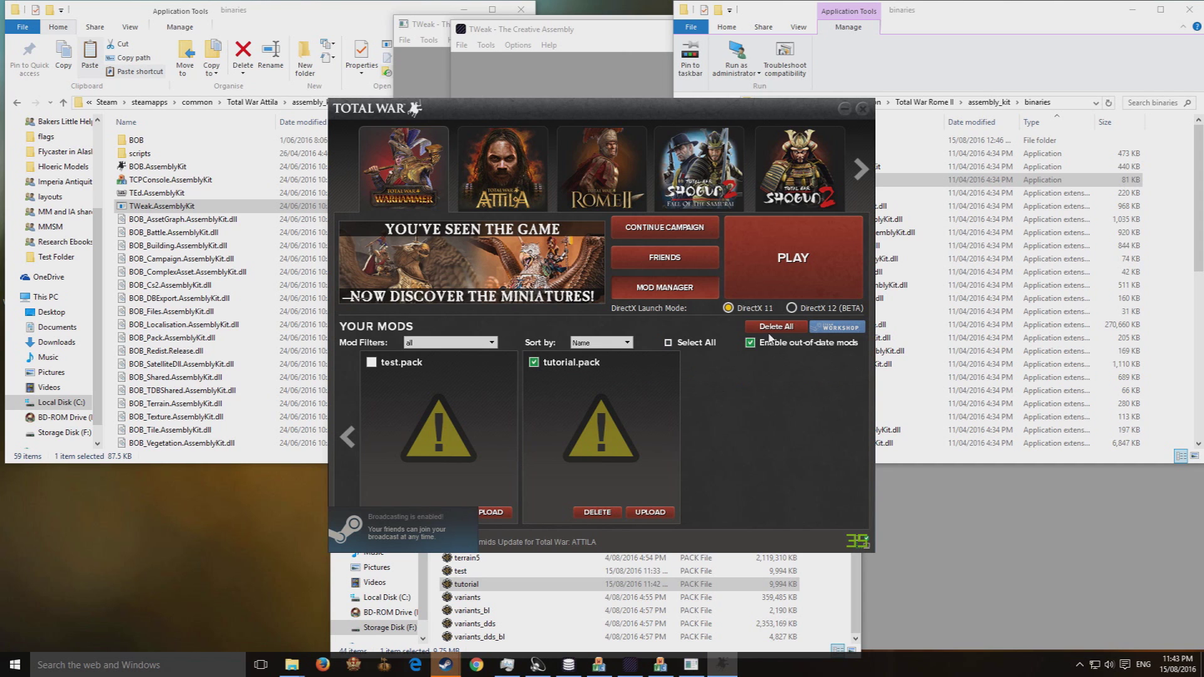
- Close the launcher and run BOB from the WARHAMMER assembly_kit binaries folder
{"action": "left_click", "coordinate": [862, 109]}
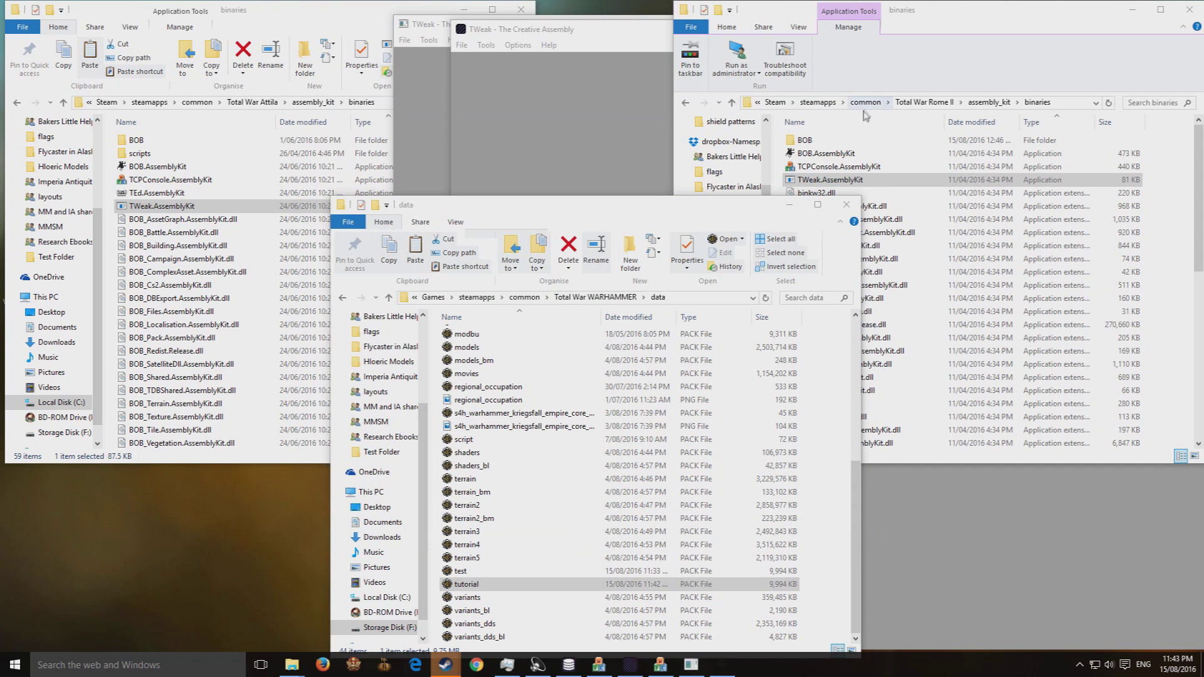
{"action": "left_click", "coordinate": [595, 297]}
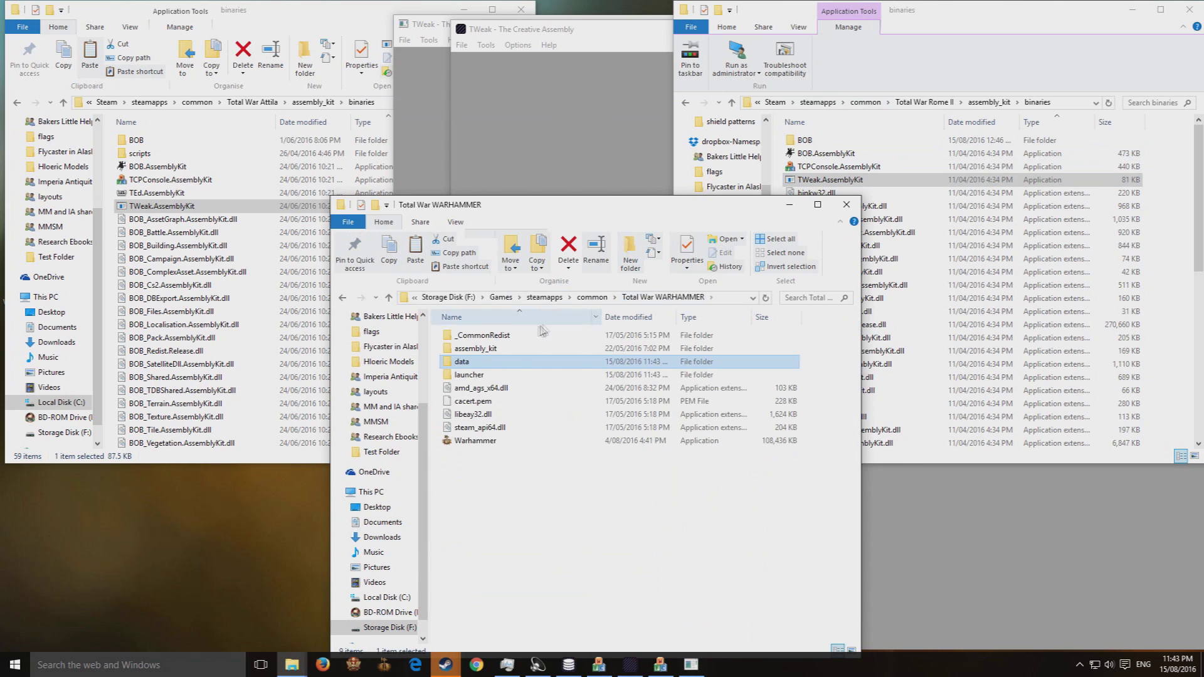
{"action": "double_click", "coordinate": [487, 350]}
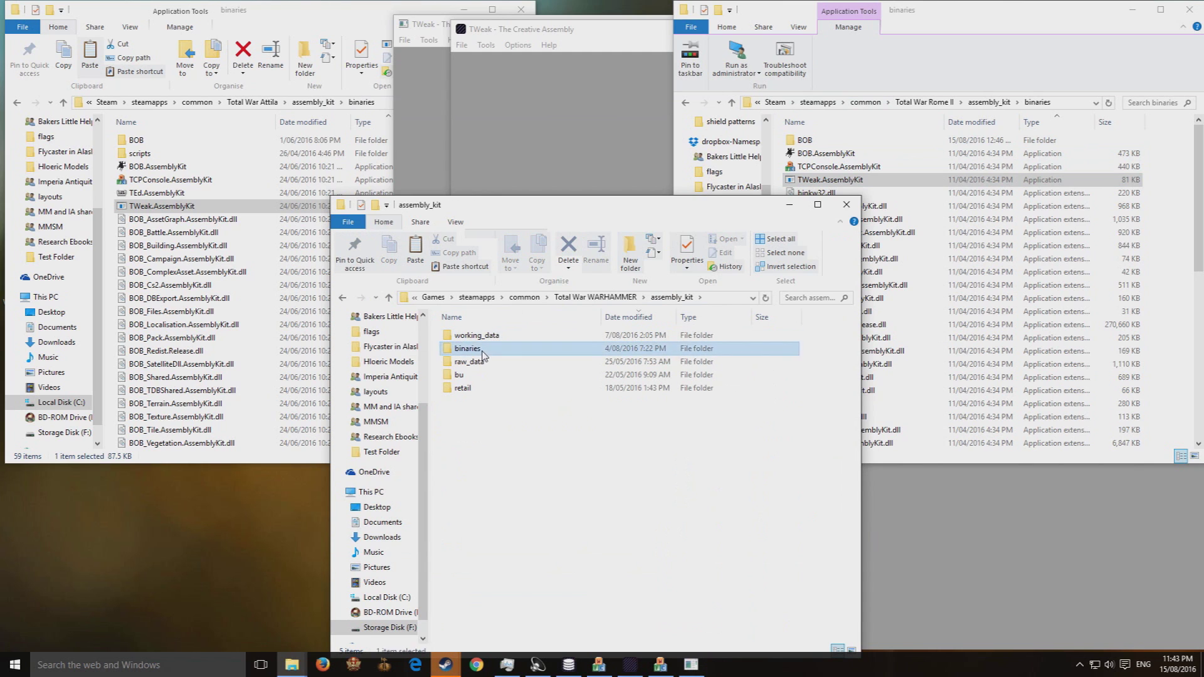
{"action": "double_click", "coordinate": [483, 349]}
{"action": "double_click", "coordinate": [480, 363]}
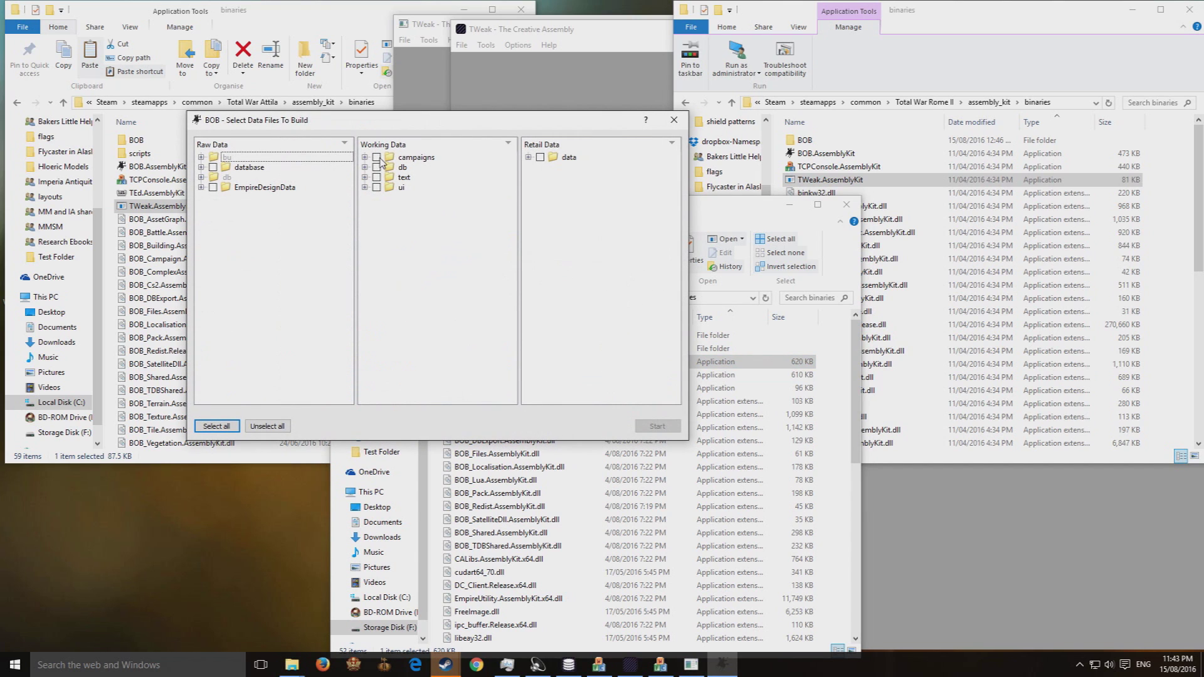
- Build Working Data campaigns with main_warhammer start pos processing and Create pack file enabled
{"action": "left_click", "coordinate": [377, 158]}
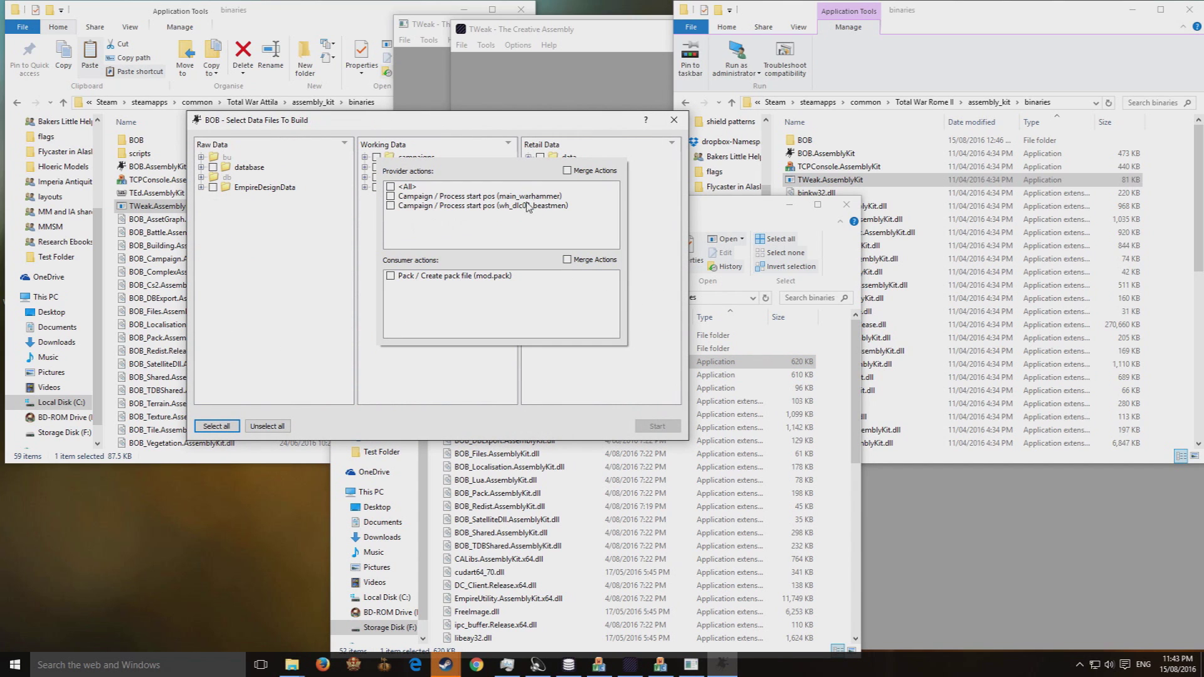
{"action": "left_click", "coordinate": [391, 197]}
{"action": "left_click", "coordinate": [391, 276]}
{"action": "left_click", "coordinate": [656, 427]}
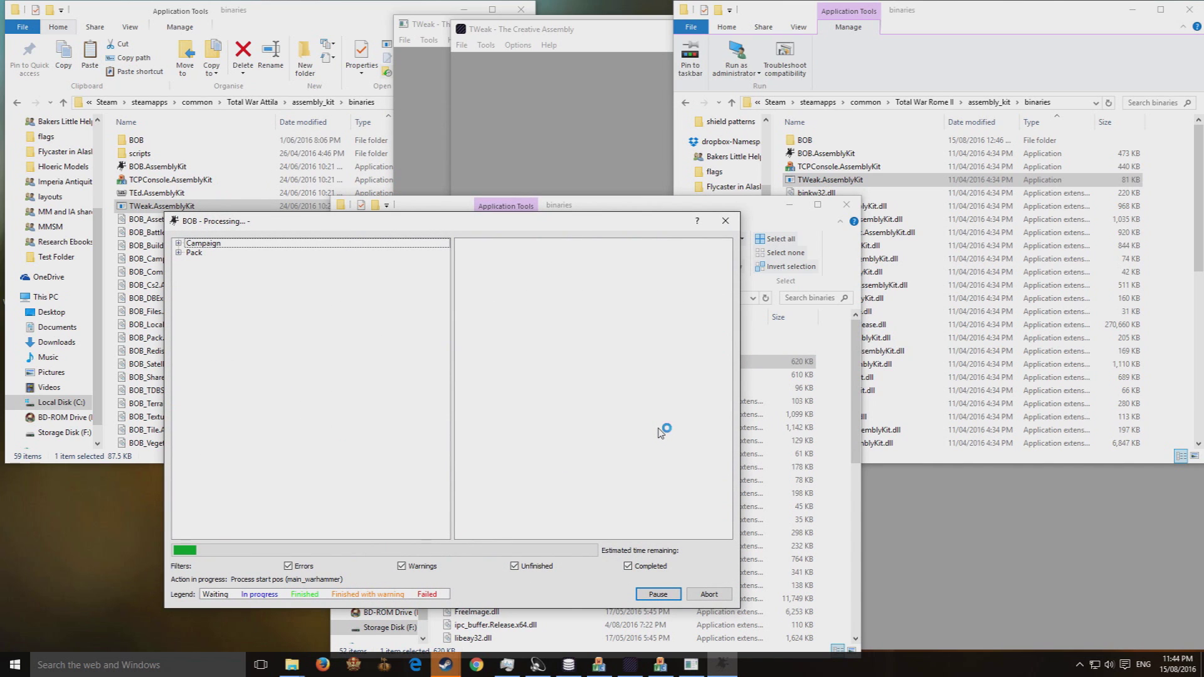
- Open Task Manager with Ctrl+Shift+Esc while the BOB build runs to completion
{"action": "key", "text": "ctrl+shift+Escape"}
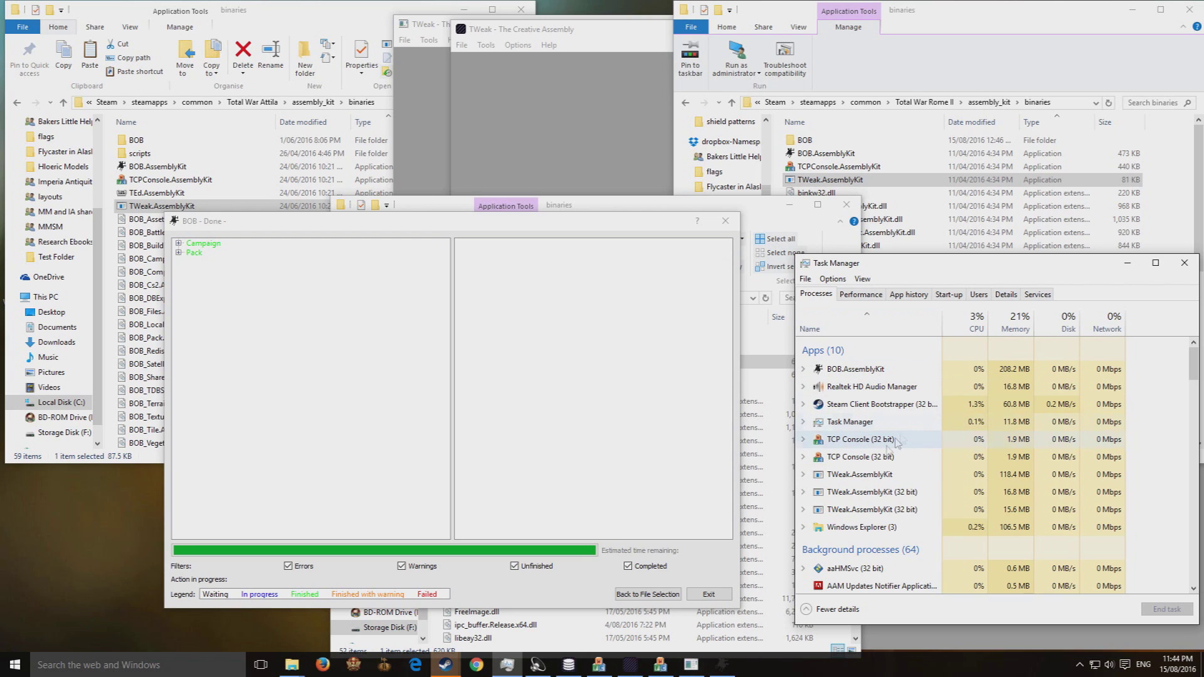
- Exit BOB, browse to assembly_kit retail\data, and open mod.pack in Pack File Manager
{"action": "left_click", "coordinate": [726, 595]}
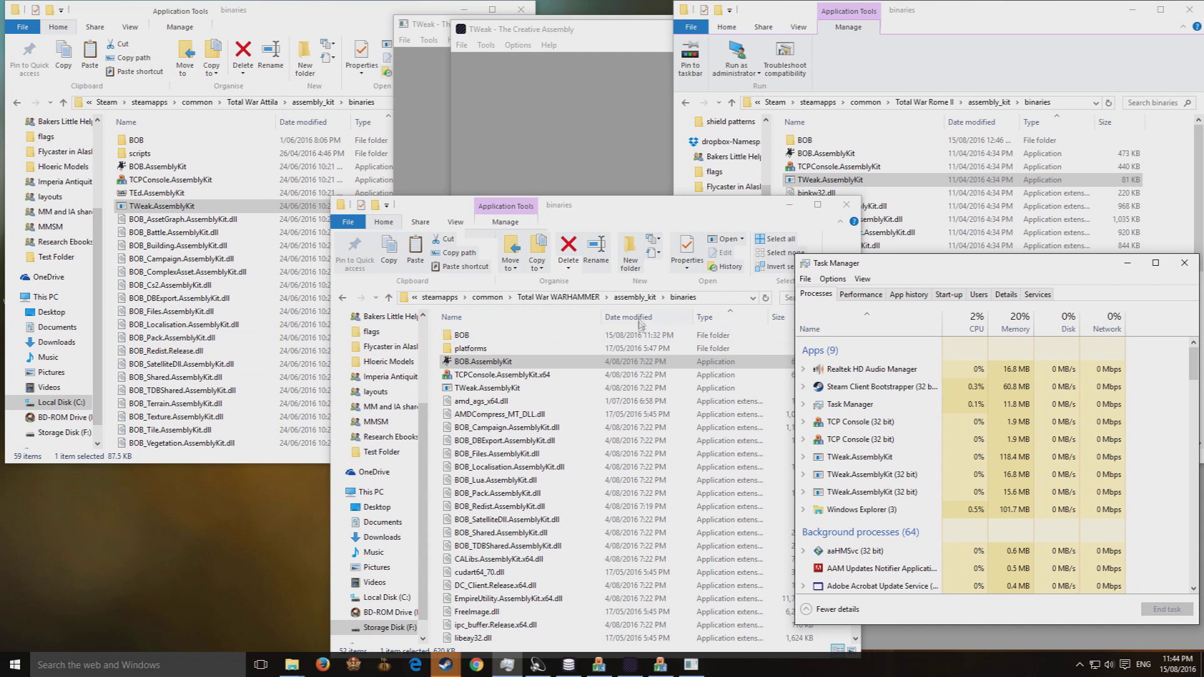
{"action": "left_click", "coordinate": [640, 299]}
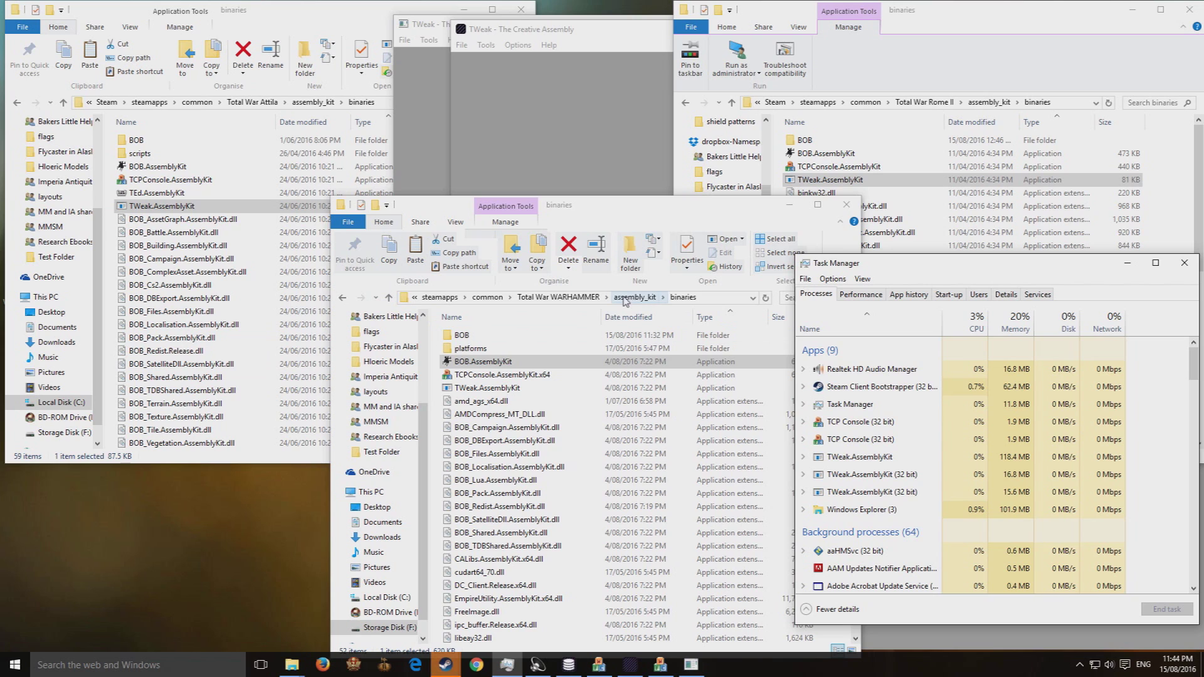
{"action": "double_click", "coordinate": [492, 389]}
{"action": "double_click", "coordinate": [462, 335]}
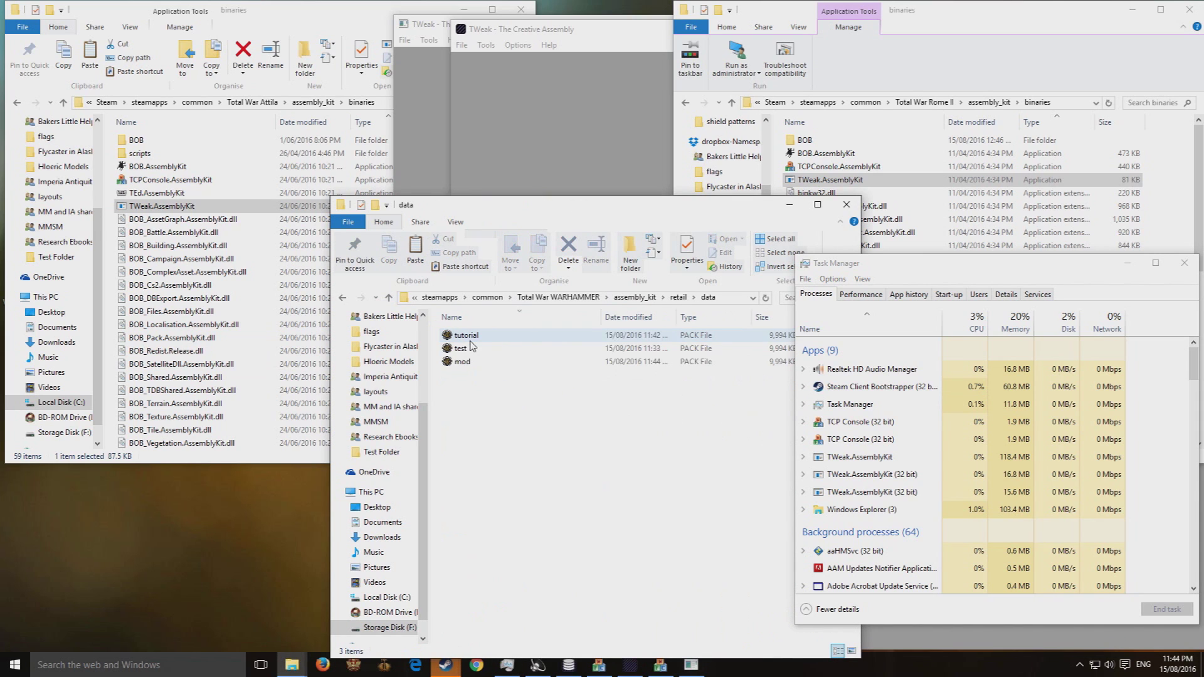
{"action": "left_click_drag", "start_coordinate": [658, 363], "coordinate": [662, 370]}
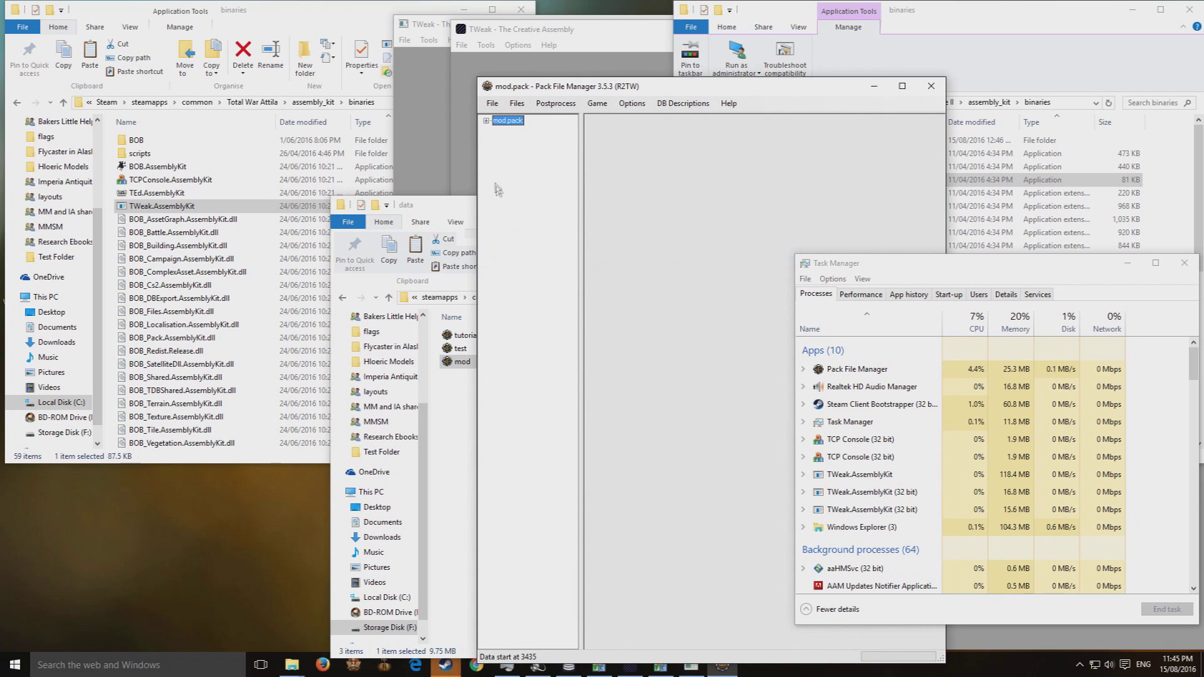
- Expand mod.pack down to its campaigns folder and select main_warhammer
{"action": "left_click", "coordinate": [486, 121]}
{"action": "left_click", "coordinate": [519, 131]}
{"action": "double_click", "coordinate": [519, 131]}
{"action": "left_click", "coordinate": [541, 140]}
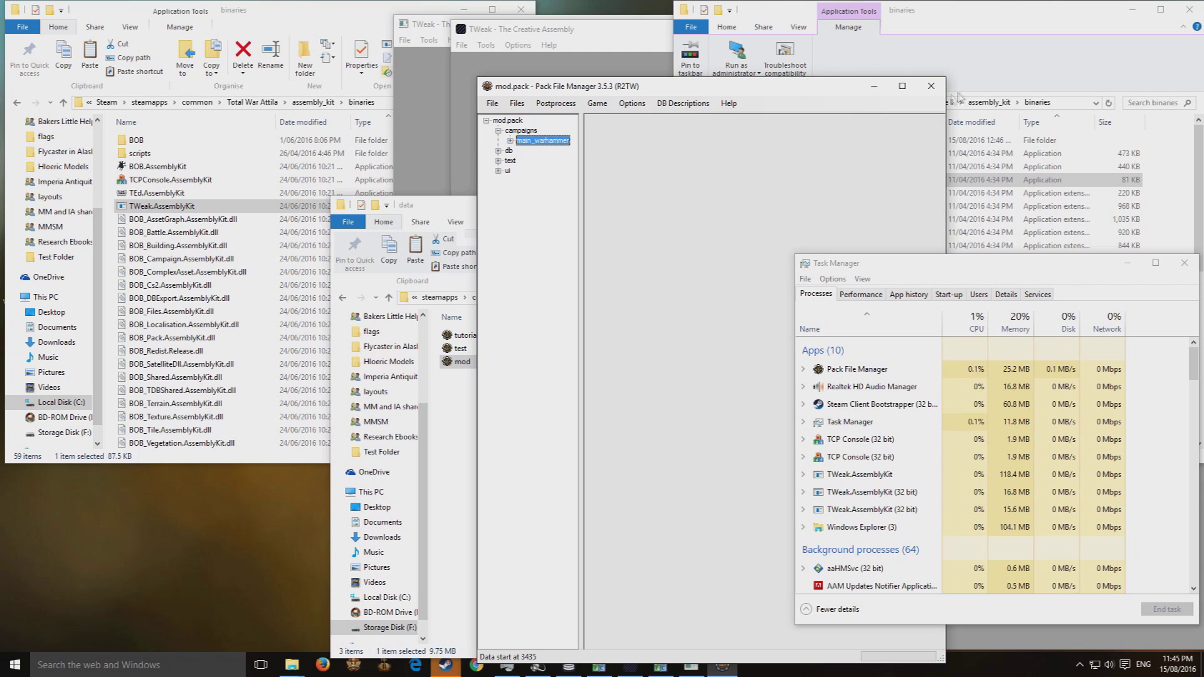
- Close Pack File Manager, then cancel a rename so the pack stays named mod
{"action": "left_click", "coordinate": [932, 86]}
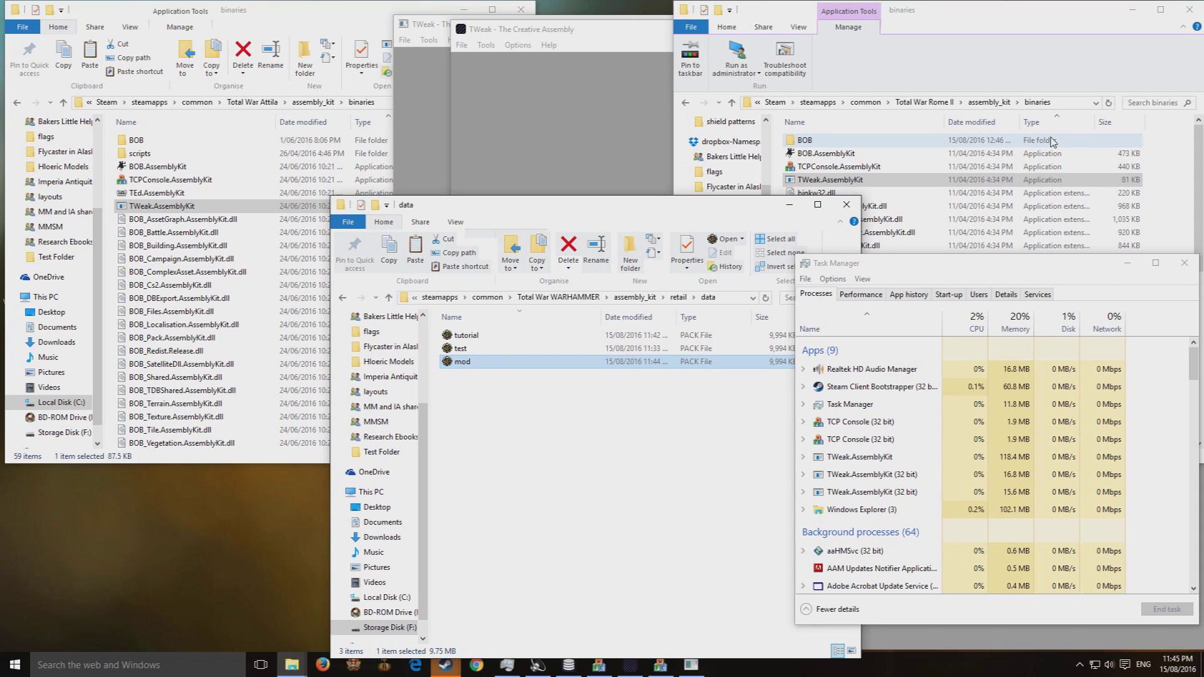
{"action": "key", "text": "F2"}
{"action": "left_click", "coordinate": [565, 400]}
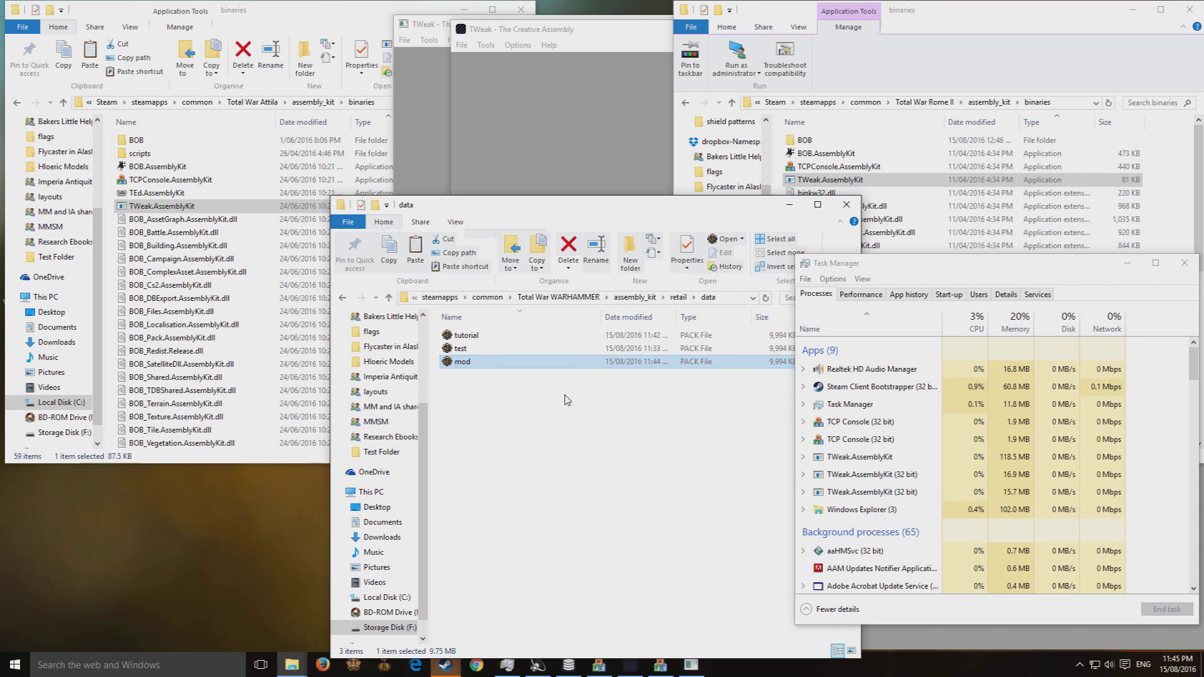